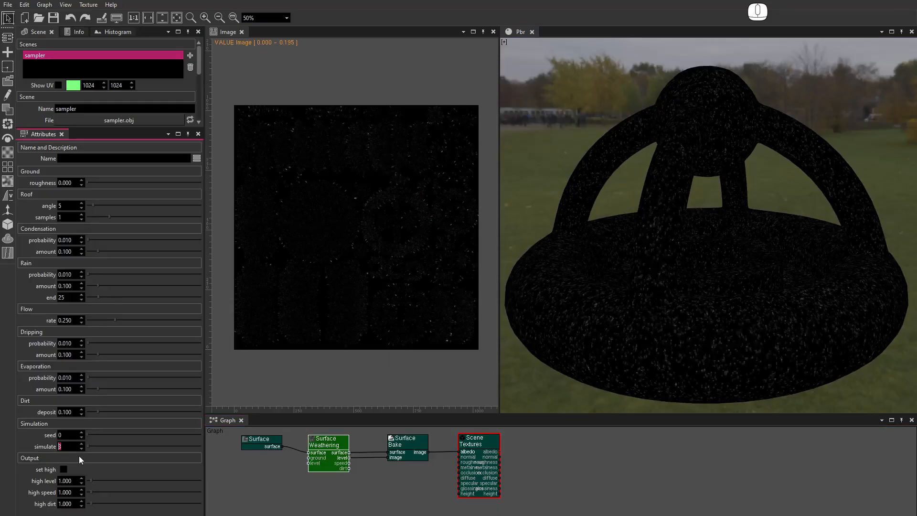
# Raise the simulate value step by step to about 100 to see the weathering build up on the model
pyautogui.press('Up')
pyautogui.press('Up')
pyautogui.press('Up')
pyautogui.press('Up')
pyautogui.press('Up')
pyautogui.press('Up')
pyautogui.press('Up')
pyautogui.press('Up')
pyautogui.press('Up')
pyautogui.press('Up')
pyautogui.press('Up')
pyautogui.press('Up')
pyautogui.press('Up')
pyautogui.press('Up')
pyautogui.press('Up')
pyautogui.press('Up')
pyautogui.press('Up')
pyautogui.press('Up')
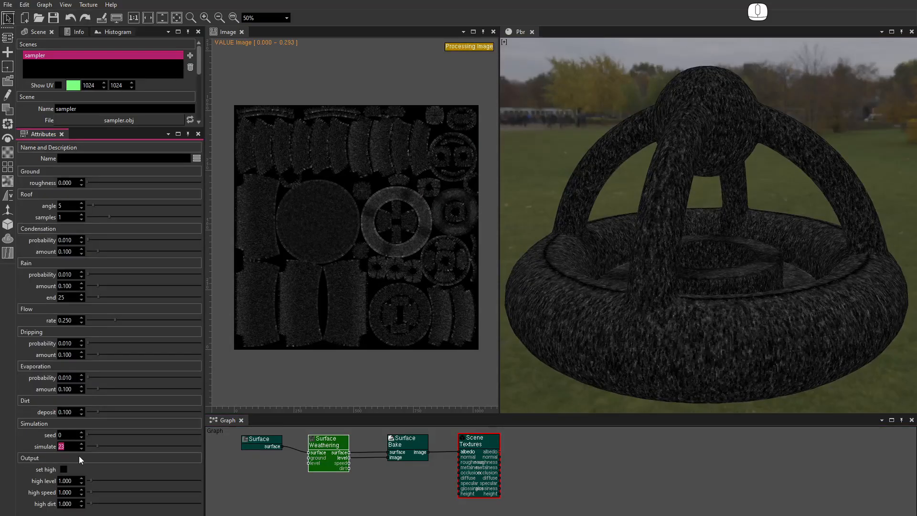
pyautogui.press('Up')
pyautogui.press('Up')
pyautogui.press('Up')
pyautogui.press('Up')
pyautogui.press('Up')
pyautogui.press('Up')
pyautogui.press('Up')
pyautogui.press('Up')
pyautogui.press('Up')
pyautogui.press('Up')
pyautogui.press('Up')
pyautogui.press('Up')
pyautogui.press('Up')
pyautogui.press('Up')
pyautogui.press('Up')
pyautogui.press('Up')
pyautogui.press('Up')
pyautogui.press('Up')
pyautogui.press('Up')
pyautogui.press('Up')
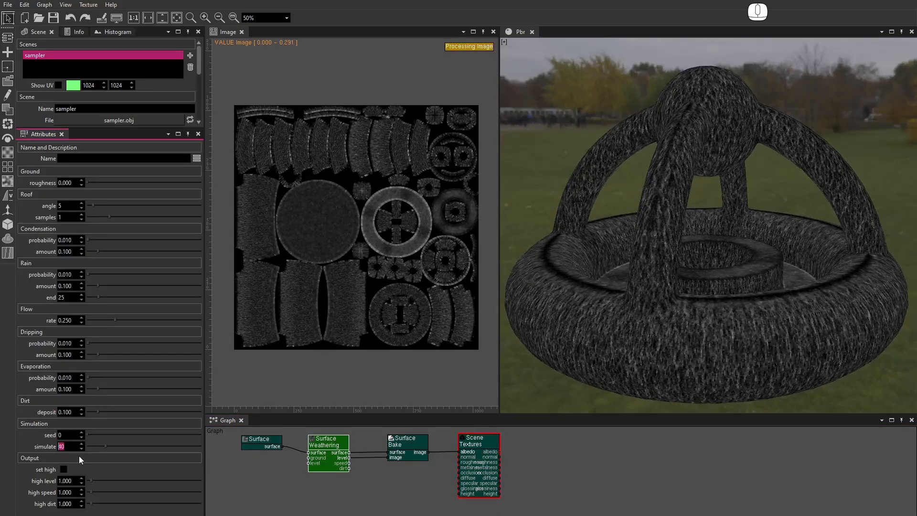
pyautogui.press('Up')
pyautogui.press('Up')
pyautogui.press('Up')
pyautogui.press('Up')
pyautogui.press('Up')
pyautogui.press('Up')
pyautogui.press('Up')
pyautogui.press('Up')
pyautogui.press('Up')
pyautogui.press('Up')
pyautogui.press('Up')
pyautogui.press('Up')
pyautogui.press('Up')
pyautogui.press('Up')
pyautogui.press('Up')
pyautogui.press('Up')
pyautogui.press('Up')
pyautogui.press('Up')
pyautogui.press('Up')
pyautogui.press('Up')
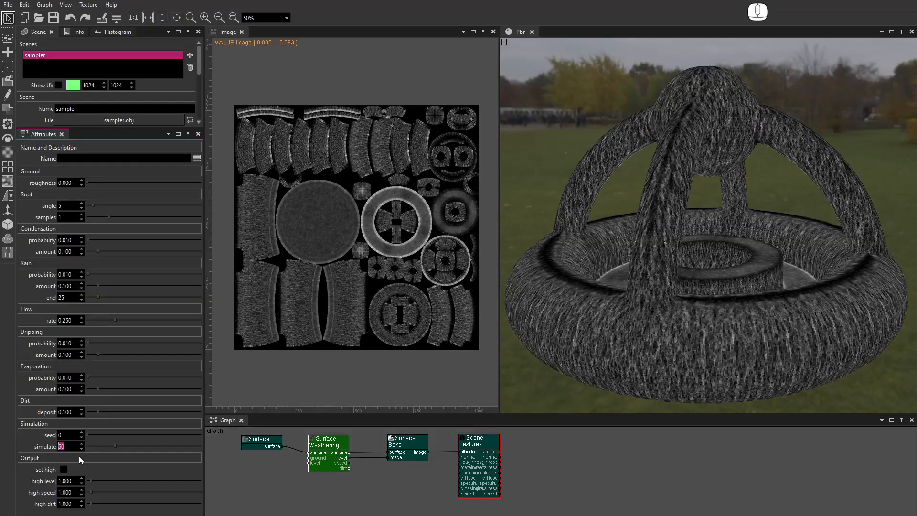
pyautogui.press('Up')
pyautogui.press('Up')
pyautogui.press('Up')
pyautogui.press('Up')
pyautogui.press('Up')
pyautogui.press('Up')
pyautogui.press('Up')
pyautogui.press('Up')
pyautogui.press('Up')
pyautogui.press('Up')
pyautogui.press('Up')
pyautogui.press('Up')
pyautogui.press('Up')
pyautogui.press('Up')
pyautogui.press('Up')
pyautogui.press('Up')
pyautogui.press('Up')
pyautogui.press('Up')
pyautogui.press('Up')
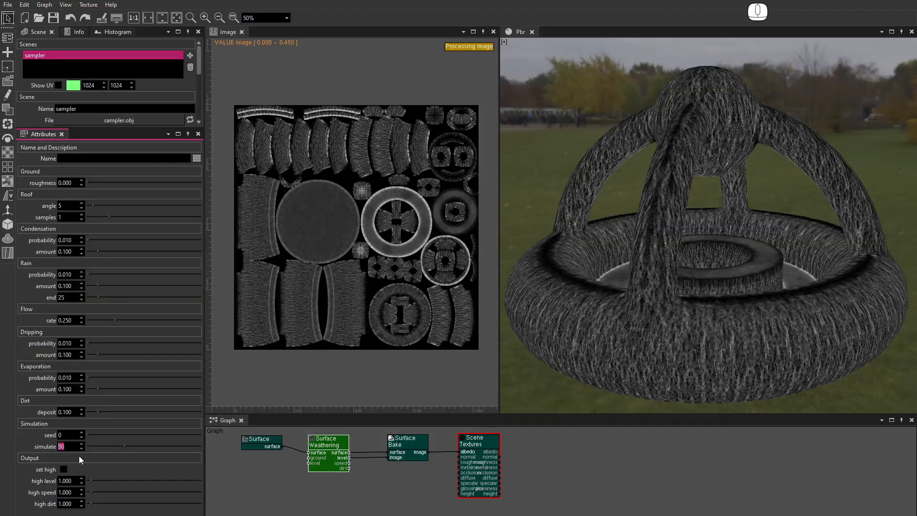
pyautogui.press('Up')
pyautogui.press('Up')
pyautogui.press('Up')
pyautogui.press('Up')
pyautogui.press('Up')
pyautogui.press('Up')
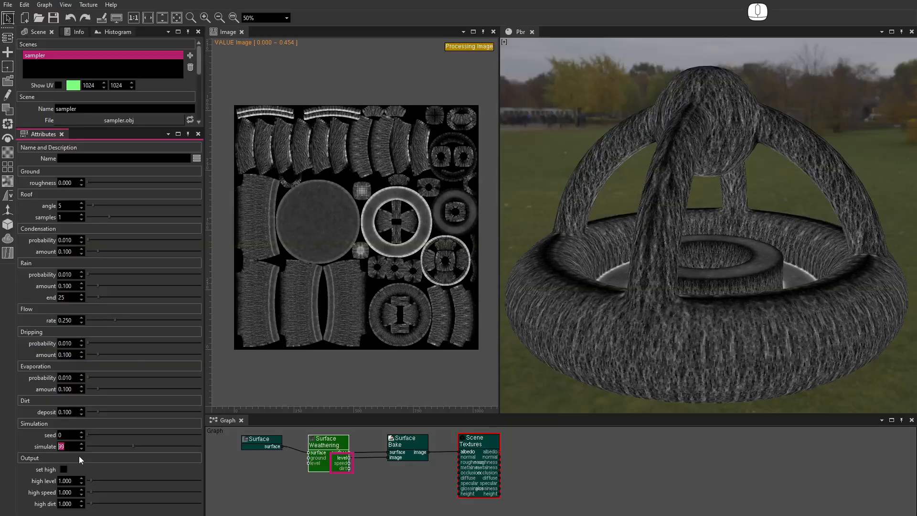
# Preview the speed, dirt and level outputs of the weathering node in turn by linking each to the bake node's image input
pyautogui.keyDown('alt'); pyautogui.moveTo(597, 317); pyautogui.dragTo(735, 306); pyautogui.keyUp('alt')
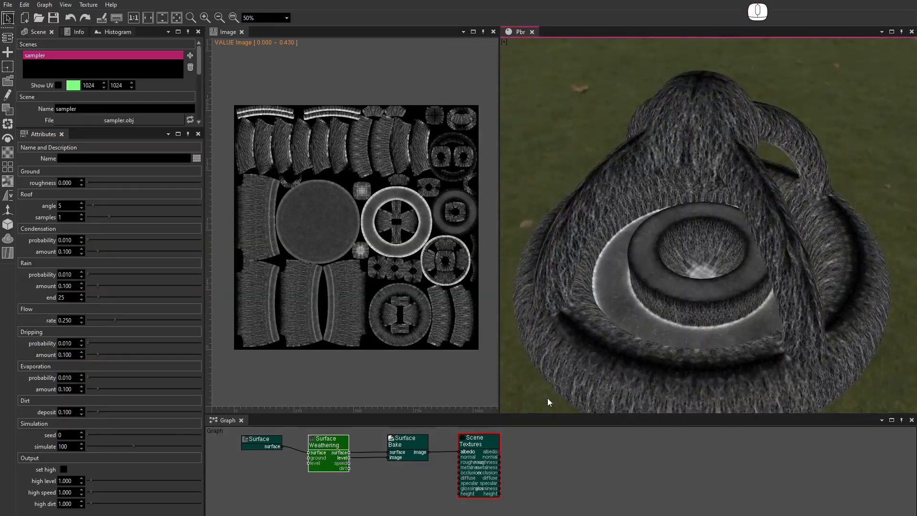
pyautogui.moveTo(349, 463); pyautogui.dragTo(388, 456)
pyautogui.keyDown('alt'); pyautogui.moveTo(693, 310); pyautogui.dragTo(626, 302); pyautogui.keyUp('alt')
pyautogui.moveTo(349, 468); pyautogui.dragTo(387, 457)
pyautogui.keyDown('alt'); pyautogui.moveTo(666, 336); pyautogui.dragTo(751, 334); pyautogui.keyUp('alt')
pyautogui.moveTo(349, 458); pyautogui.dragTo(388, 458)
pyautogui.keyDown('alt'); pyautogui.moveTo(698, 301); pyautogui.dragTo(697, 278, button='middle'); pyautogui.keyUp('alt')
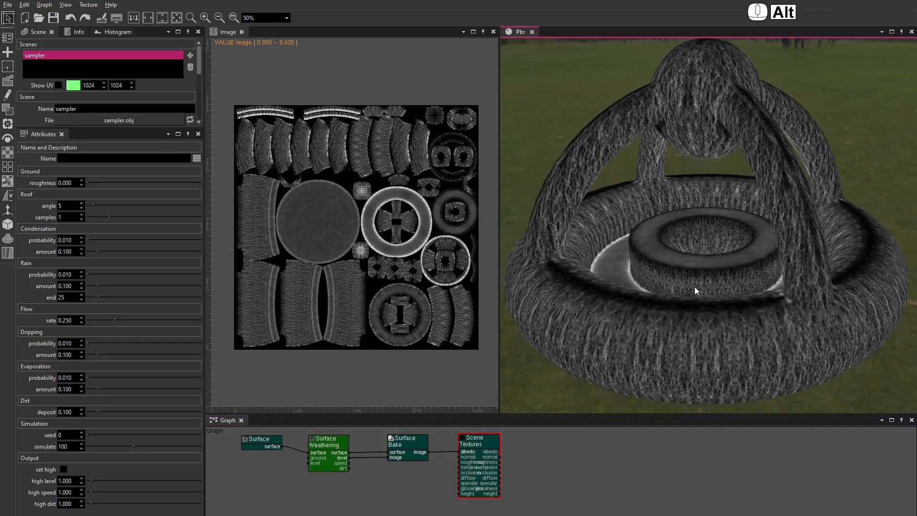
pyautogui.keyDown('alt'); pyautogui.moveTo(694, 286); pyautogui.dragTo(552, 339); pyautogui.keyUp('alt')
# Reset the simulate value and all condensation, rain, flow, dripping, evaporation and dirt parameters to zero
pyautogui.rightClick(82, 446)
pyautogui.rightClick(81, 241)
pyautogui.rightClick(82, 251)
pyautogui.rightClick(81, 274)
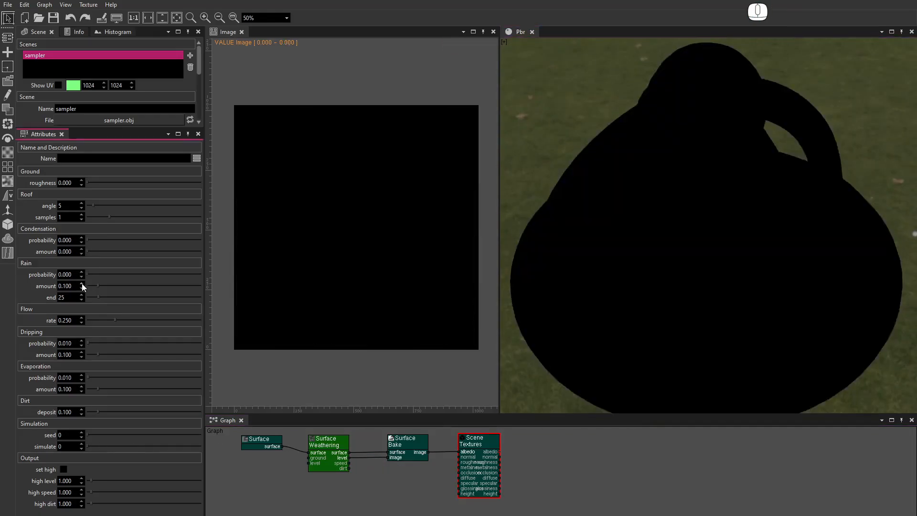
pyautogui.rightClick(81, 320)
pyautogui.rightClick(81, 344)
pyautogui.rightClick(82, 355)
pyautogui.rightClick(81, 413)
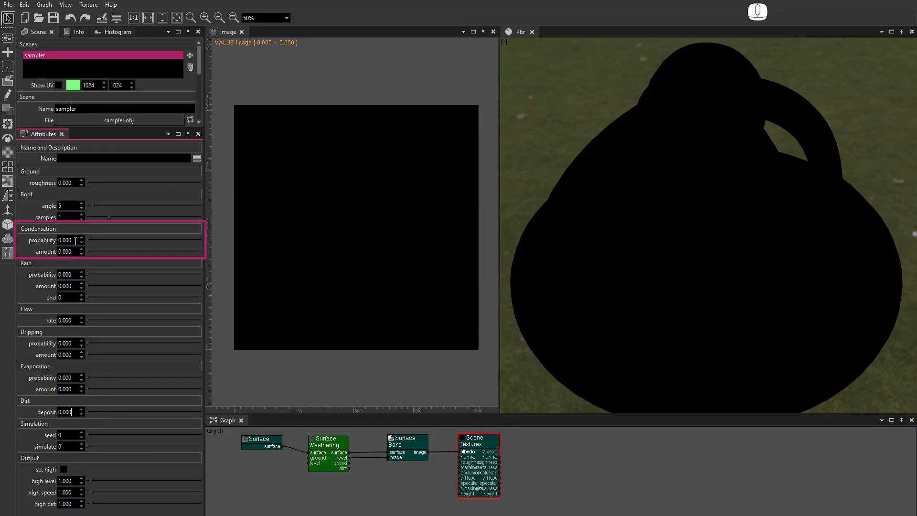
# Set condensation probability to 0.01 and condensation amount to 0.1
pyautogui.moveTo(75, 241); pyautogui.dragTo(46, 241)
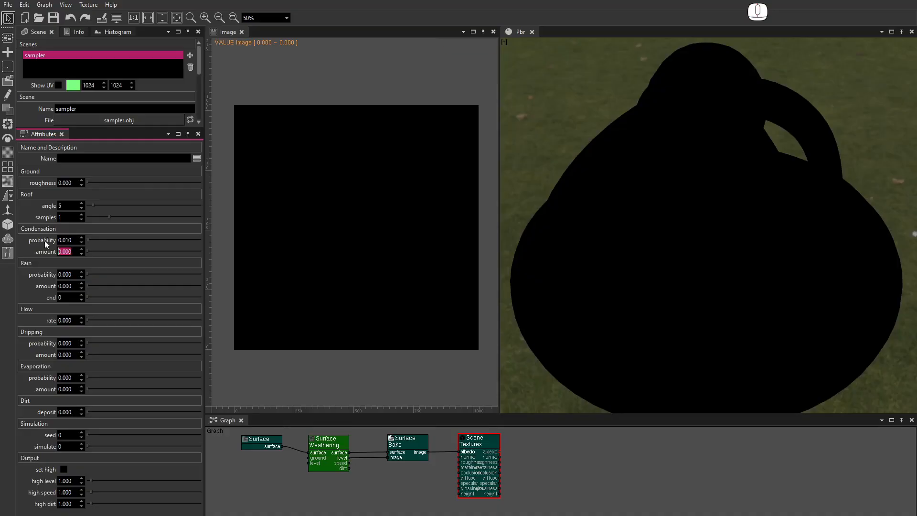
pyautogui.write('0.1')
pyautogui.press('Return')
# Run the simulation for 100 steps to show condensation alone
pyautogui.doubleClick(67, 447)
pyautogui.write('1')
pyautogui.press('Return')
pyautogui.write('60')
pyautogui.press('Return')
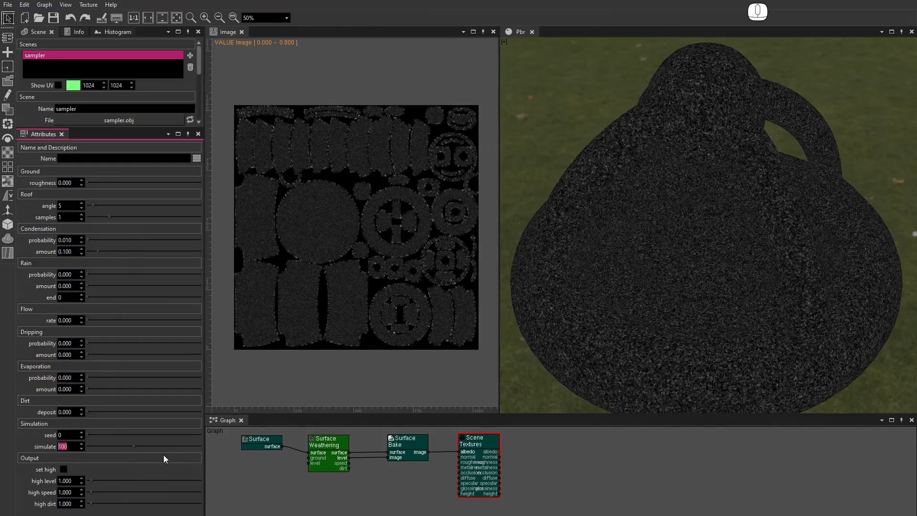
# Reset the simulate value and both condensation parameters to zero
pyautogui.rightClick(81, 446)
pyautogui.rightClick(82, 240)
pyautogui.rightClick(82, 253)
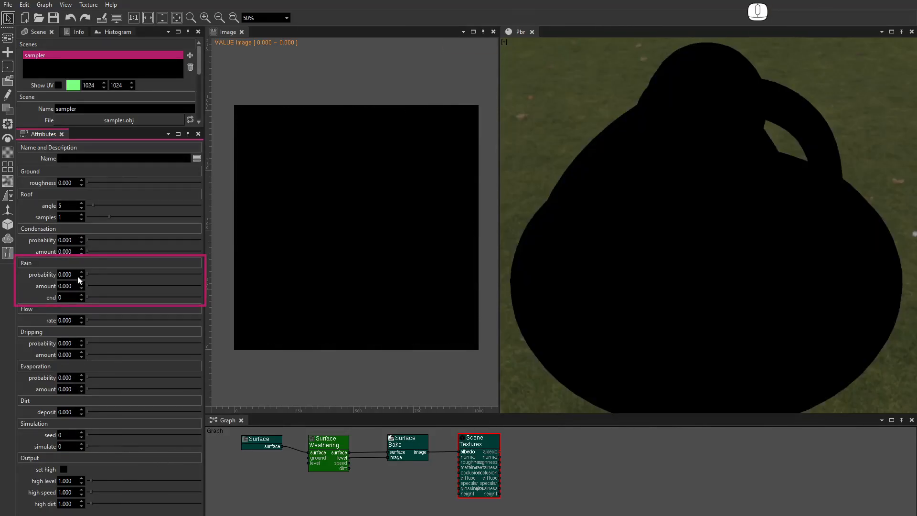
# Set rain probability to 0.01, rain amount to 0.1 and rain end to 10
pyautogui.doubleClick(76, 275)
pyautogui.write('0.01')
pyautogui.press('Tab')
pyautogui.write('0.')
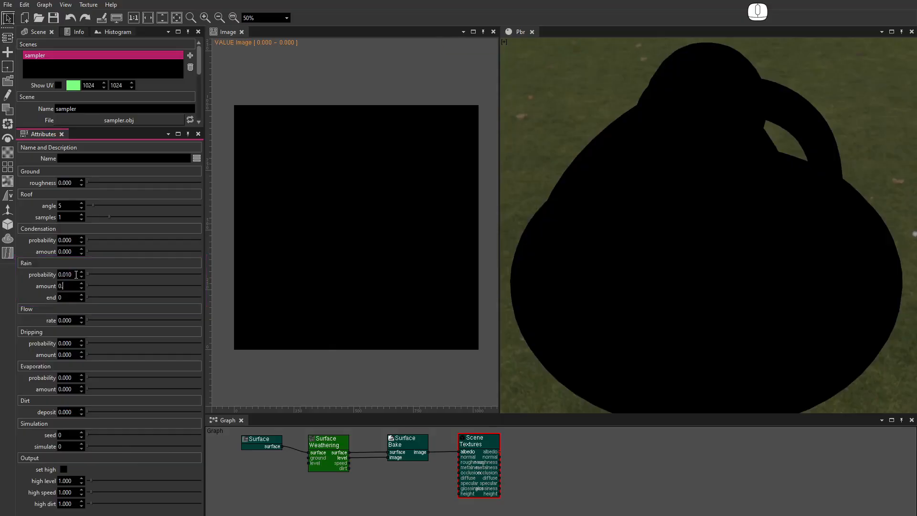
pyautogui.scroll(3, 73, 449)
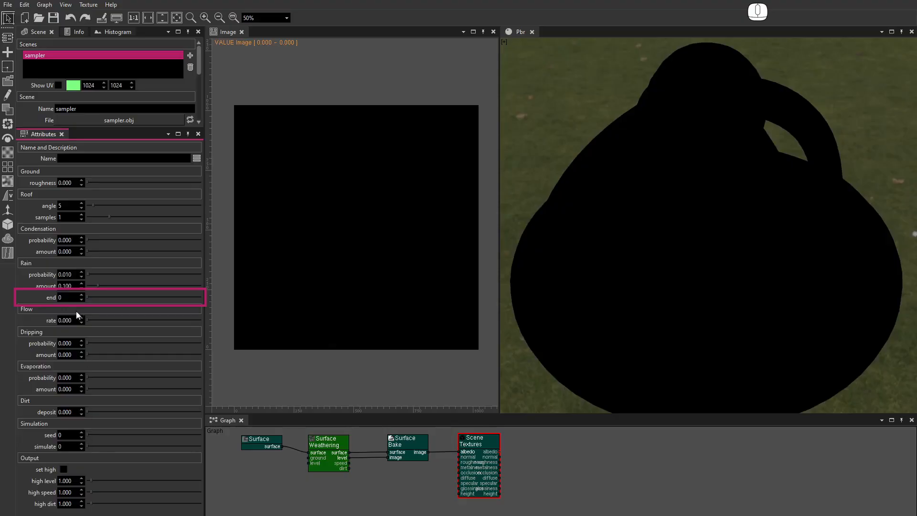
pyautogui.write('10')
# Advance the simulation a few steps to preview the rain effect
pyautogui.click(66, 446)
pyautogui.press('Up')
pyautogui.press('Up')
pyautogui.press('Up')
pyautogui.press('Up')
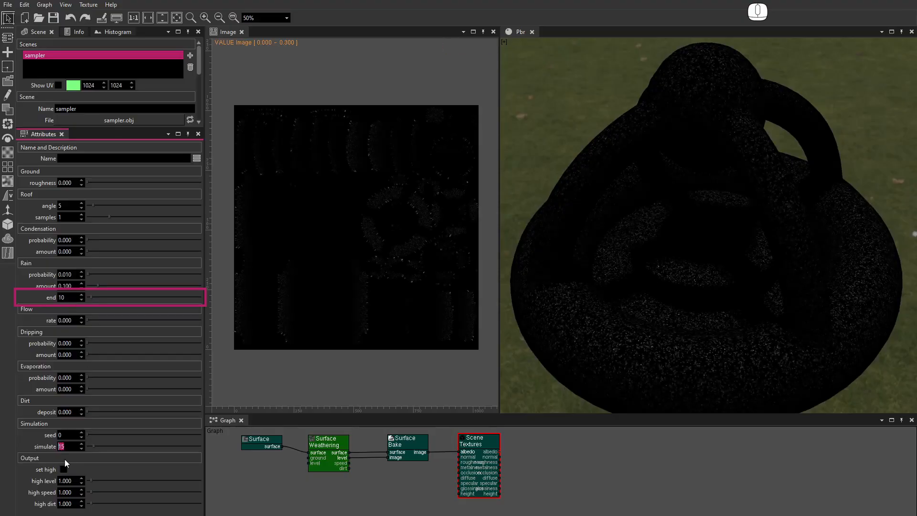
# Set the rain end to 100 and run the simulation for 100 steps
pyautogui.write('0')
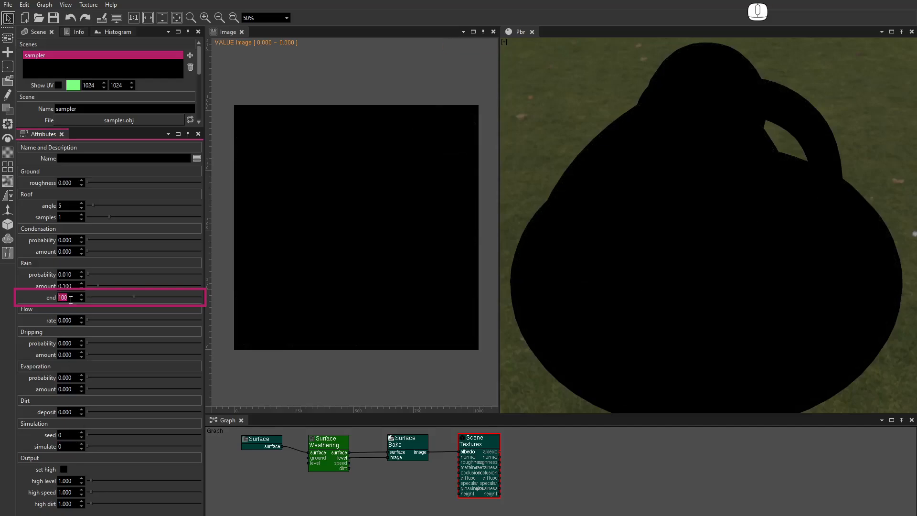
pyautogui.press('Up')
pyautogui.press('Up')
pyautogui.press('Up')
pyautogui.press('Up')
pyautogui.press('Up')
pyautogui.press('Up')
pyautogui.press('Up')
pyautogui.press('Up')
pyautogui.press('Up')
pyautogui.press('Up')
pyautogui.press('Up')
pyautogui.press('Up')
pyautogui.press('Up')
pyautogui.press('Up')
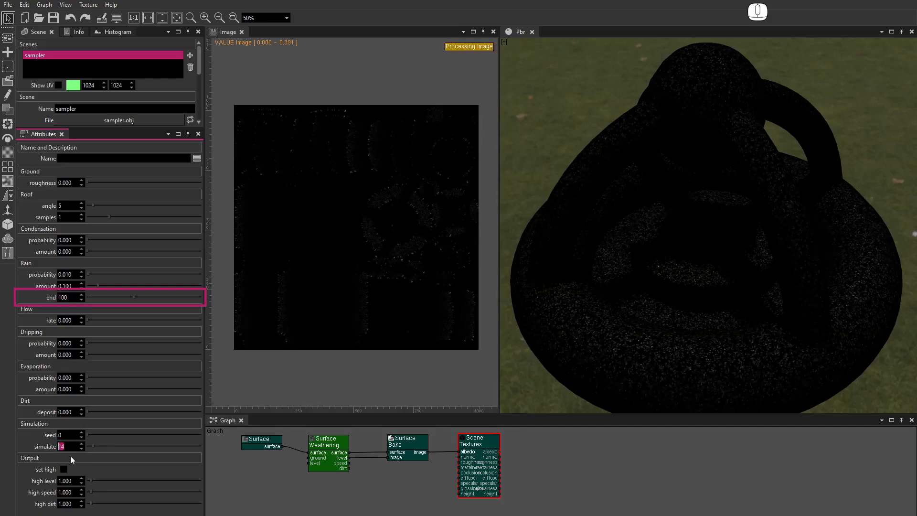
pyautogui.write('100')
pyautogui.press('Return')
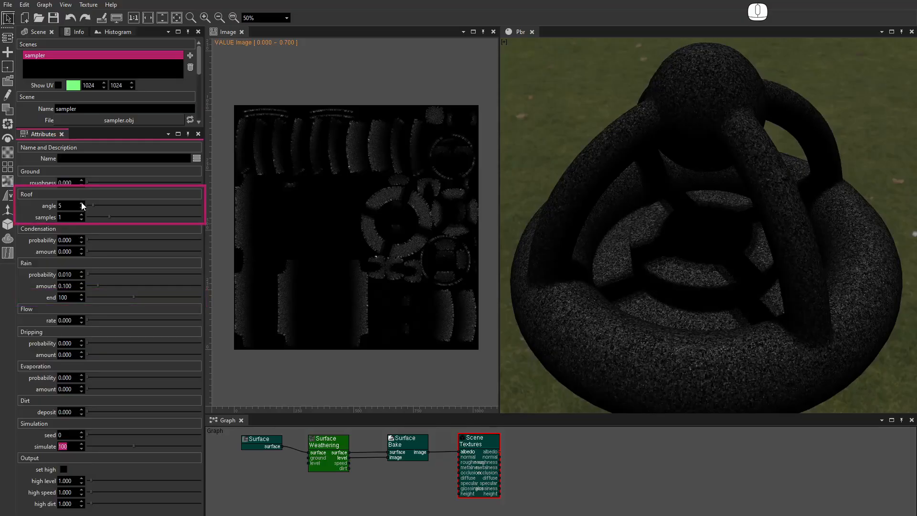
# Set the roof angle to 10 and roof samples to 3
pyautogui.scroll(-1, 81, 202)
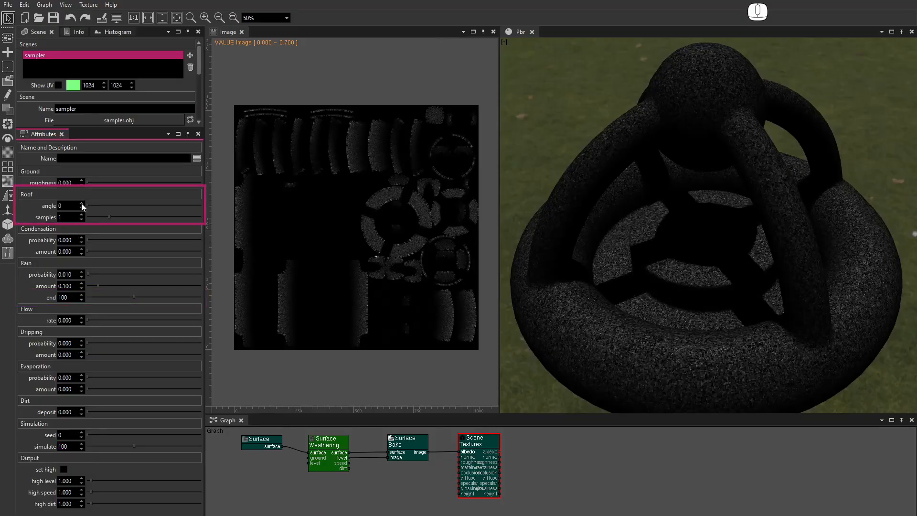
pyautogui.scroll(2, 81, 202)
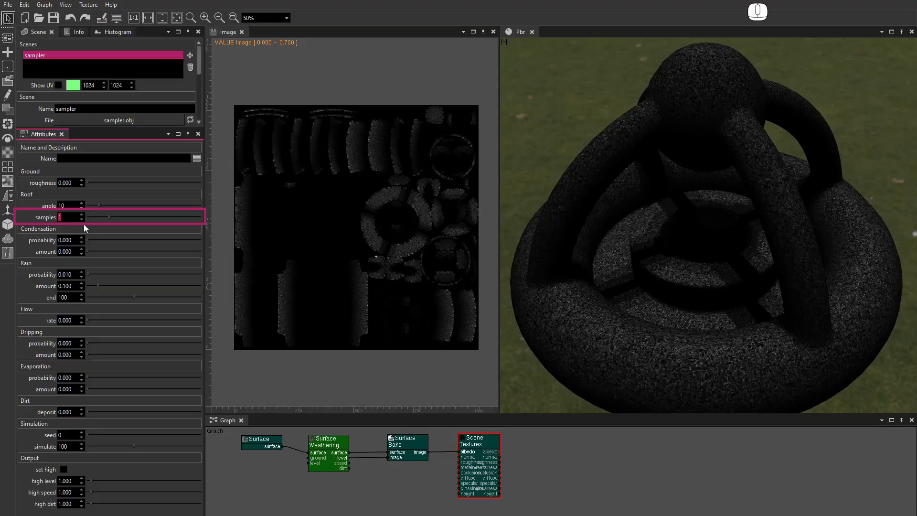
pyautogui.press('Down')
pyautogui.write('3')
pyautogui.keyDown('alt'); pyautogui.moveTo(705, 334); pyautogui.dragTo(707, 286); pyautogui.keyUp('alt')
pyautogui.keyDown('alt'); pyautogui.moveTo(706, 254); pyautogui.dragTo(696, 286); pyautogui.keyUp('alt')
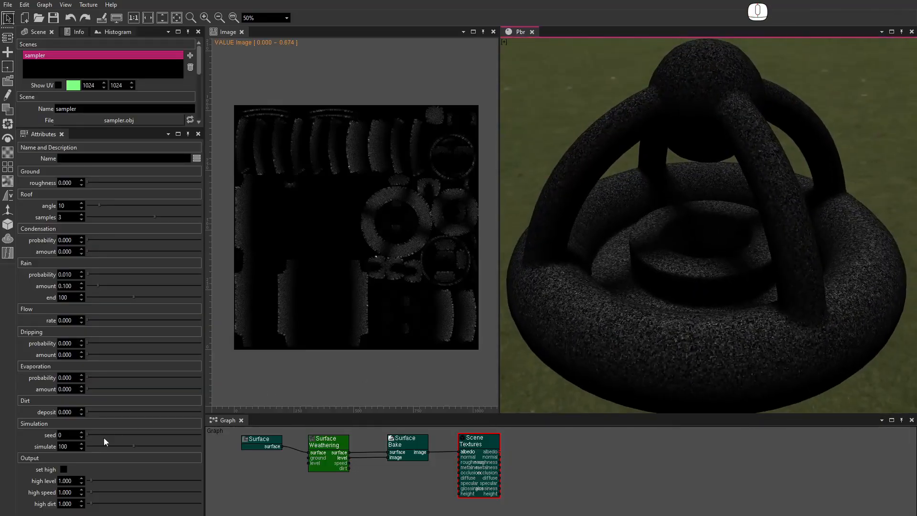
# Reset the simulation, set condensation probability 0.01 and amount 0.05, and set the flow rate to 0.25
pyautogui.rightClick(82, 445)
pyautogui.moveTo(72, 240); pyautogui.dragTo(58, 240)
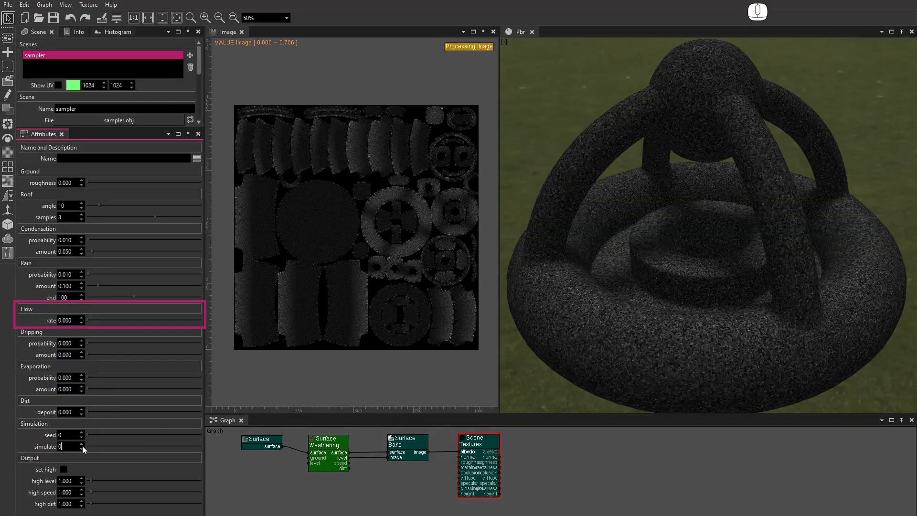
pyautogui.rightClick(82, 445)
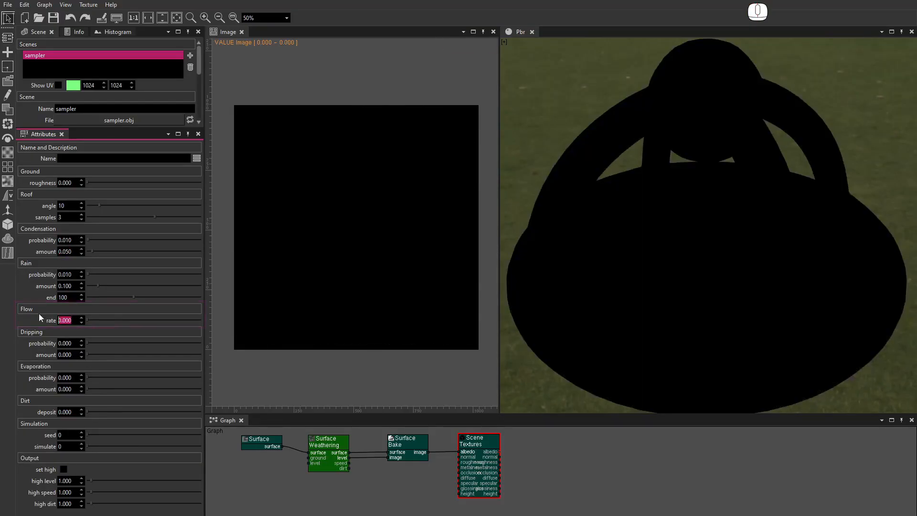
pyautogui.write('0.25')
pyautogui.press('Return')
# Run the simulation for 50 steps
pyautogui.click(73, 446)
pyautogui.write('50')
pyautogui.press('Return')
# Reset the simulation and set dripping probability to 0.01 and dripping amount to 0.1
pyautogui.rightClick(82, 448)
pyautogui.moveTo(73, 343); pyautogui.dragTo(63, 344)
pyautogui.press('BackSpace')
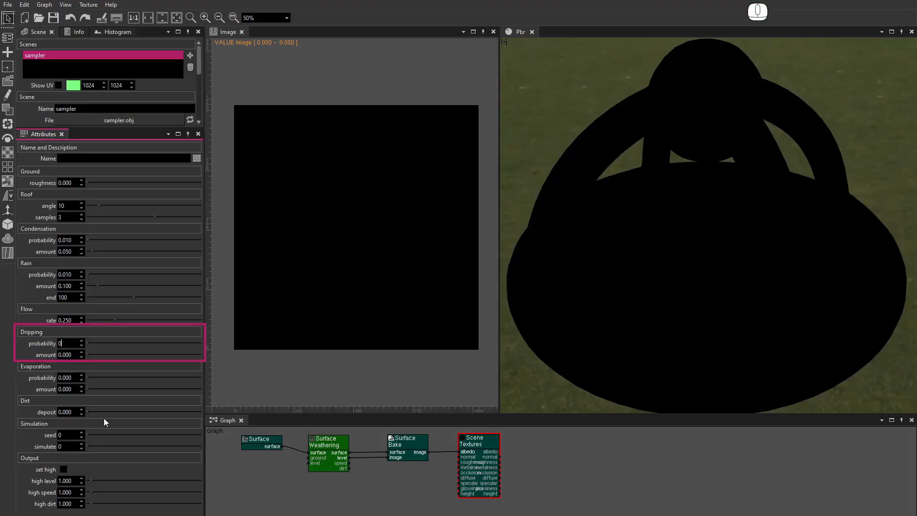
pyautogui.write('0.1')
pyautogui.press('Return')
# Run the simulation for 70 steps
pyautogui.click(74, 446)
pyautogui.write('70')
pyautogui.press('Return')
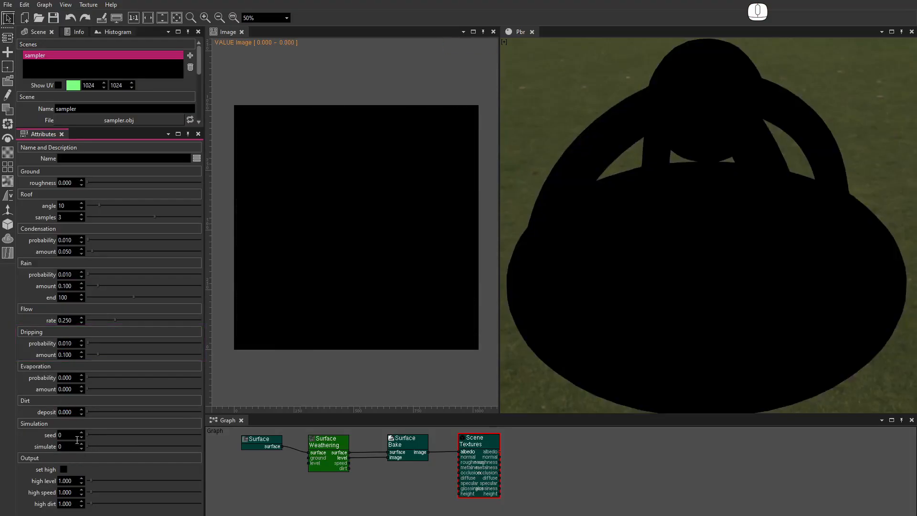
# Reset the condensation, flow rate and dripping parameters to zero
pyautogui.rightClick(82, 240)
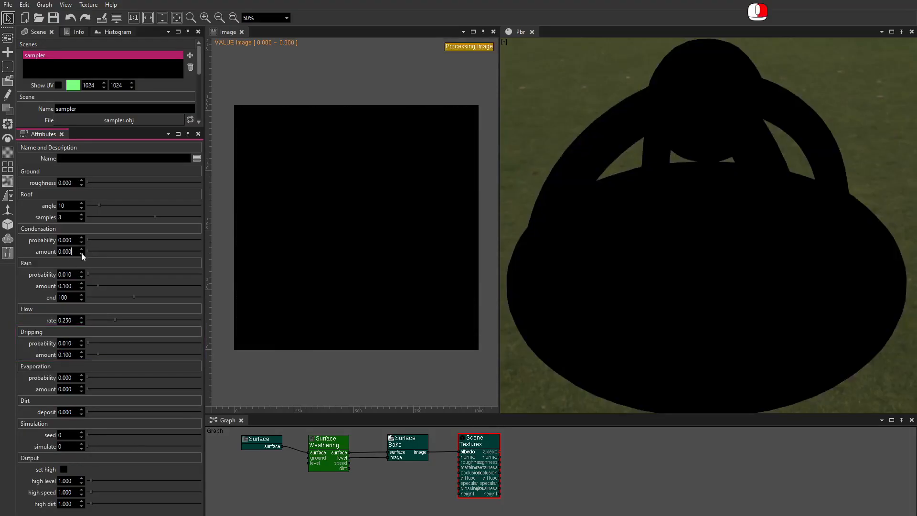
pyautogui.click(80, 310)
pyautogui.rightClick(81, 342)
pyautogui.rightClick(81, 354)
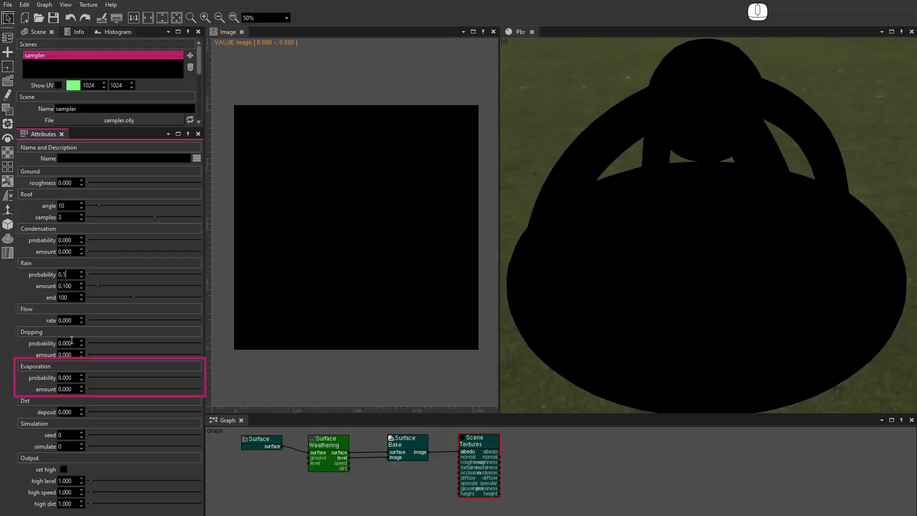
# Set rain probability to 0.1 with rain end 10 and run the simulation
pyautogui.write('15')
pyautogui.press('Return')
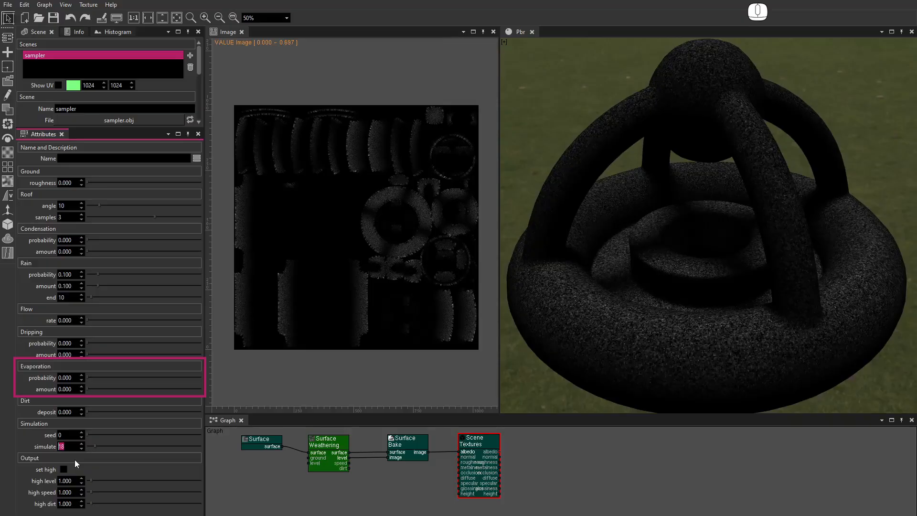
# Reset the simulation, set evaporation probability and amount to 0.5, and rerun the simulation
pyautogui.rightClick(81, 446)
pyautogui.moveTo(74, 378); pyautogui.dragTo(50, 387)
pyautogui.write('0.5')
pyautogui.press('Tab')
pyautogui.write('0.5')
pyautogui.press('Return')
pyautogui.write('22')
pyautogui.press('Return')
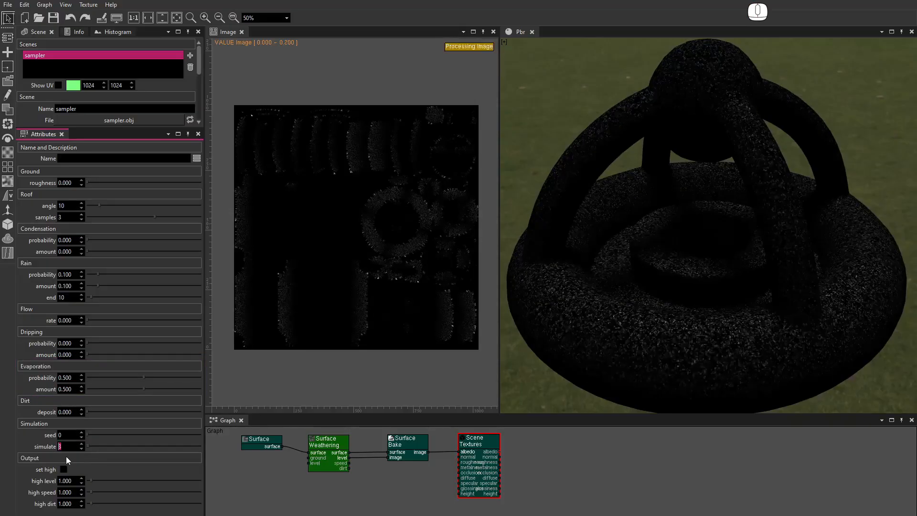
# Set rain probability to 0.01, rain end to 100 and flow rate to 0.25
pyautogui.write('0')
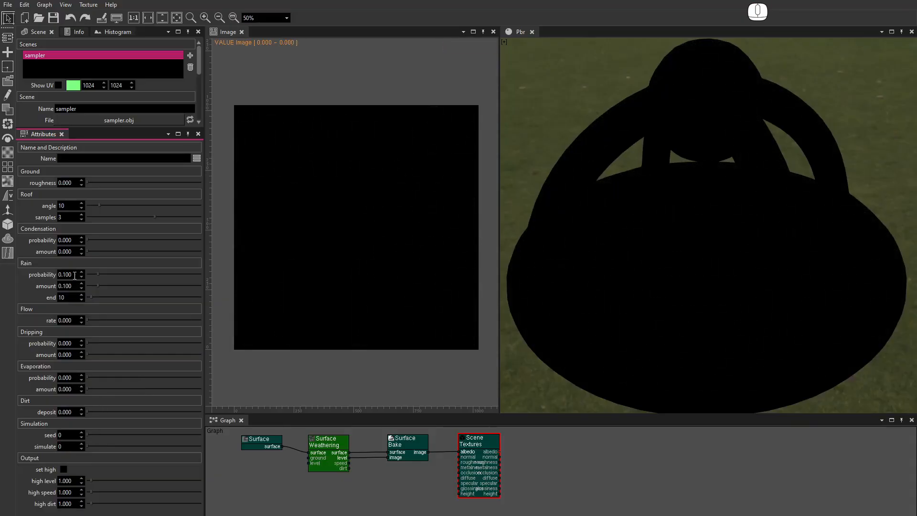
pyautogui.press('Tab')
pyautogui.press('Tab')
pyautogui.write('100')
pyautogui.press('Return')
pyautogui.doubleClick(68, 320)
pyautogui.write('25')
pyautogui.press('Return')
# Connect the weathering node's dirt output to the bake node's image input
pyautogui.moveTo(349, 468); pyautogui.dragTo(385, 457)
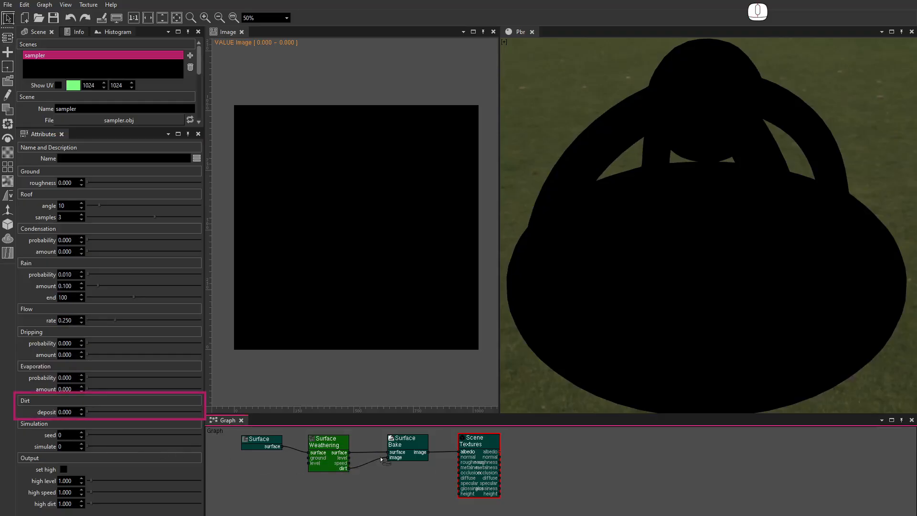
pyautogui.click(69, 446)
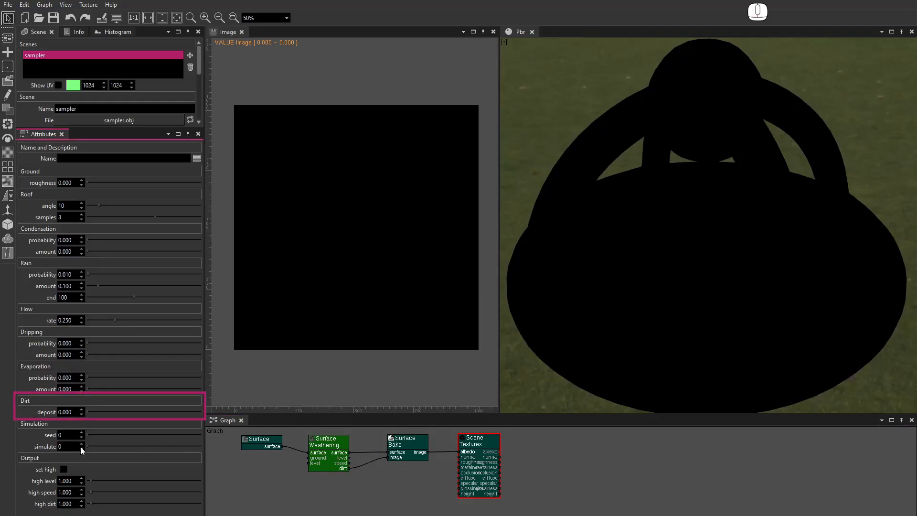
# Set the dirt deposit to 0.01 and run the simulation up to 100 steps
pyautogui.doubleClick(72, 412)
pyautogui.doubleClick(71, 446)
pyautogui.write('20')
pyautogui.press('Return')
pyautogui.write('40')
pyautogui.press('Return')
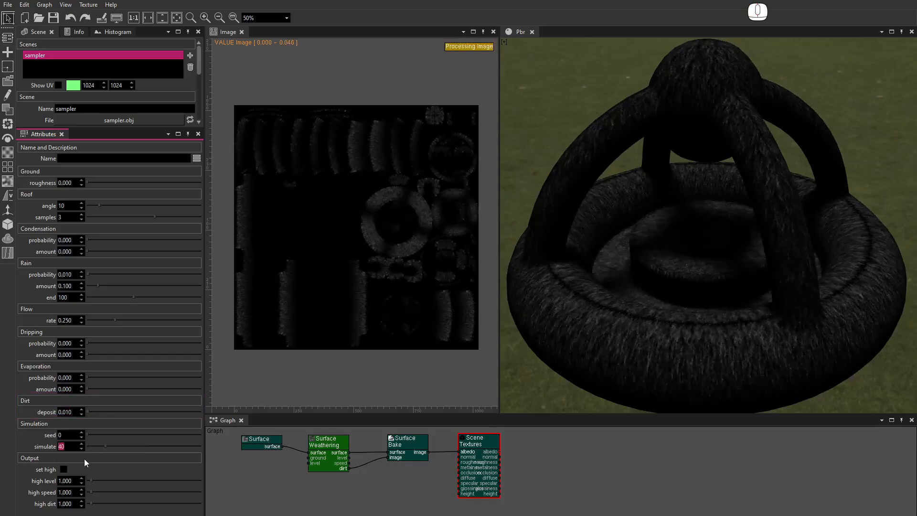
pyautogui.write('100')
pyautogui.press('Return')
# Reset the simulation and set condensation, dripping and evaporation probabilities to 0.01 with amounts of 0.1
pyautogui.rightClick(82, 444)
pyautogui.moveTo(73, 240); pyautogui.dragTo(52, 240)
pyautogui.write('0.01')
pyautogui.press('Tab')
pyautogui.write('0.1')
pyautogui.press('Tab')
pyautogui.press('Tab')
pyautogui.press('Tab')
pyautogui.press('Tab')
pyautogui.press('Tab')
pyautogui.write('0.01')
pyautogui.press('Tab')
pyautogui.write('0.1')
pyautogui.press('Tab')
pyautogui.write('0.01')
pyautogui.press('Tab')
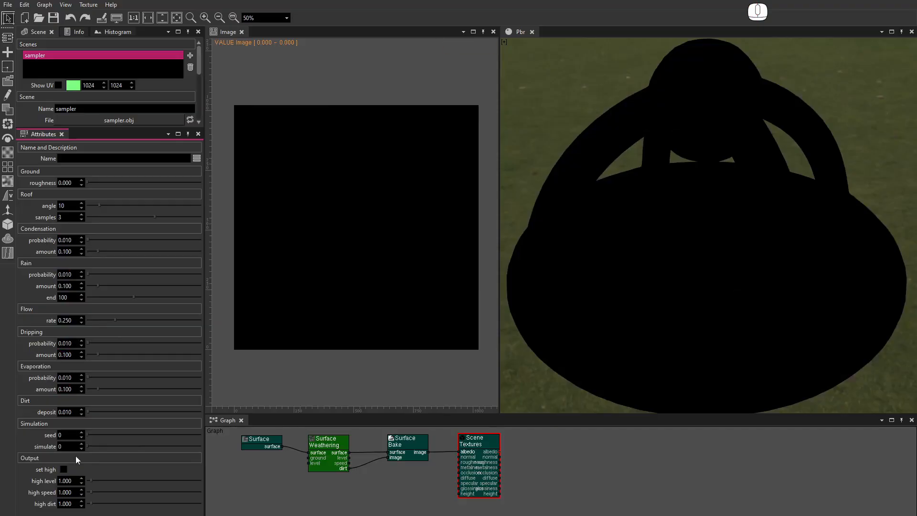
# Run the simulation for 100 steps and connect the level output to the bake node's image input
pyautogui.write('100')
pyautogui.press('Return')
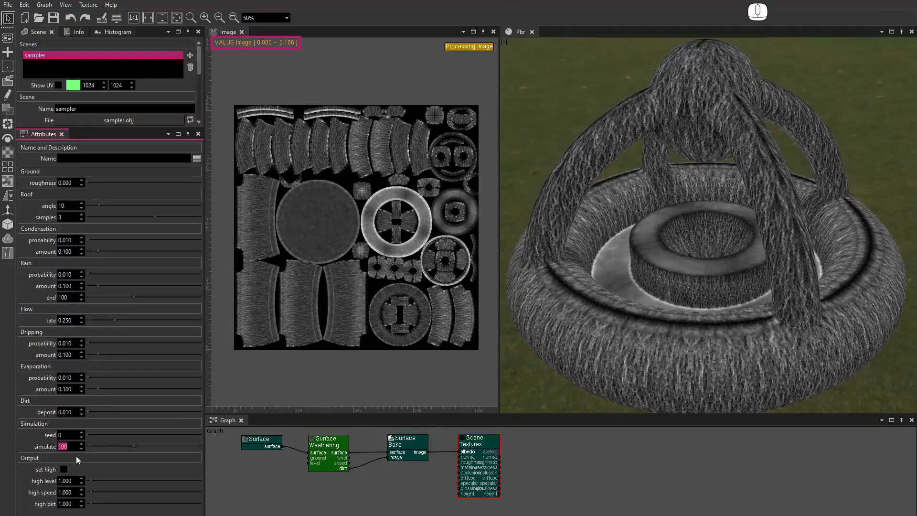
pyautogui.moveTo(349, 457); pyautogui.dragTo(385, 457)
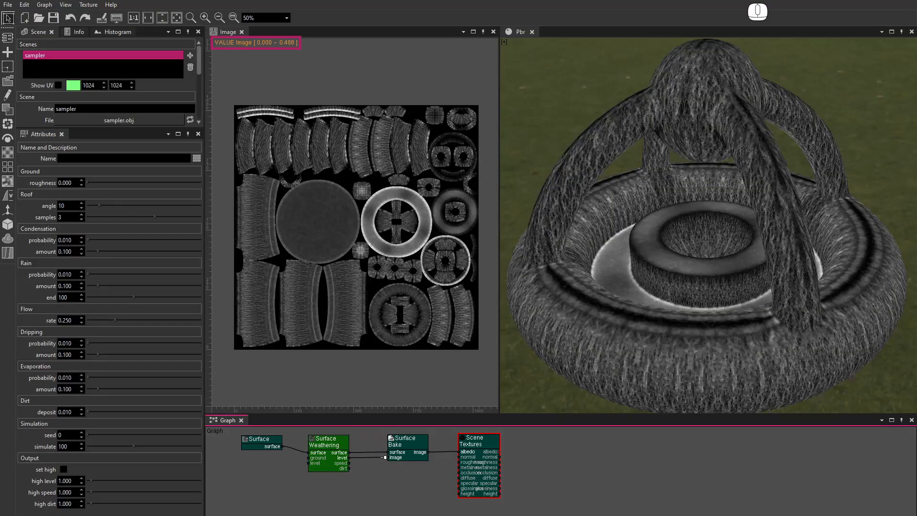
# Enable the set high output option and set a high value of 0.9
pyautogui.click(64, 469)
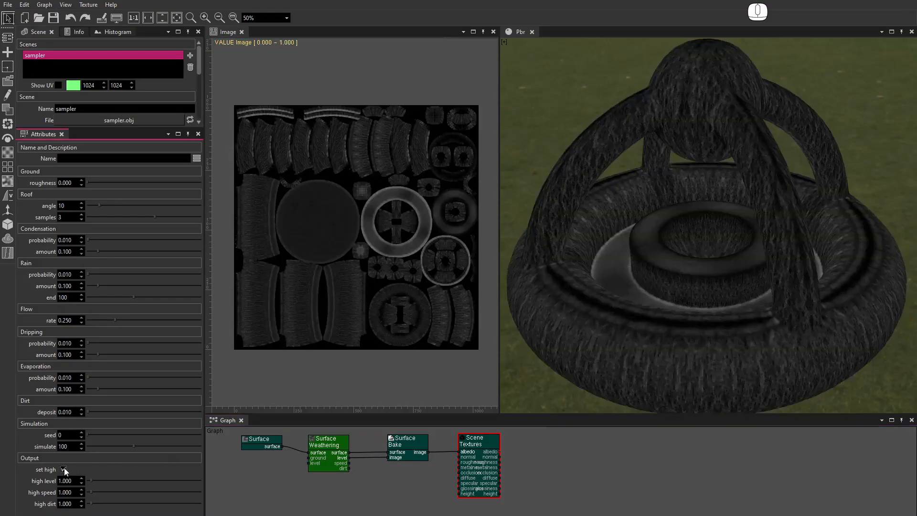
pyautogui.moveTo(73, 480); pyautogui.dragTo(58, 481)
pyautogui.write('0.9')
pyautogui.press('Return')
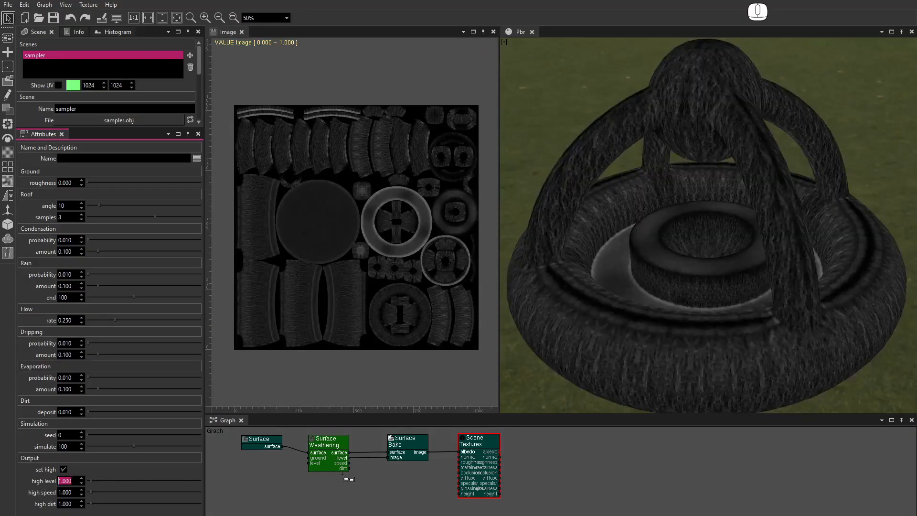
# Preview the dirt output through the bake node, disable set high and reconnect the level output to the bake node's image input
pyautogui.moveTo(350, 463); pyautogui.dragTo(387, 457)
pyautogui.click(67, 492)
pyautogui.click(82, 506)
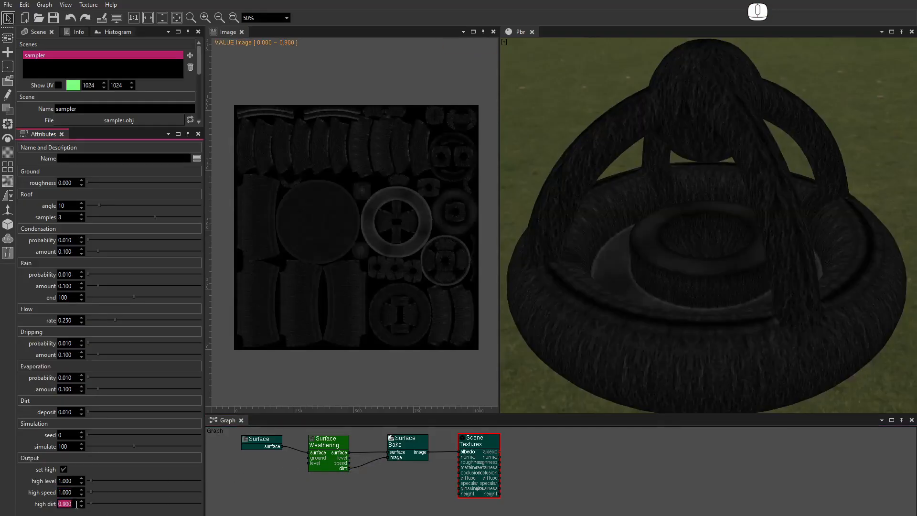
pyautogui.click(82, 501)
pyautogui.click(64, 471)
pyautogui.moveTo(349, 457); pyautogui.dragTo(387, 458)
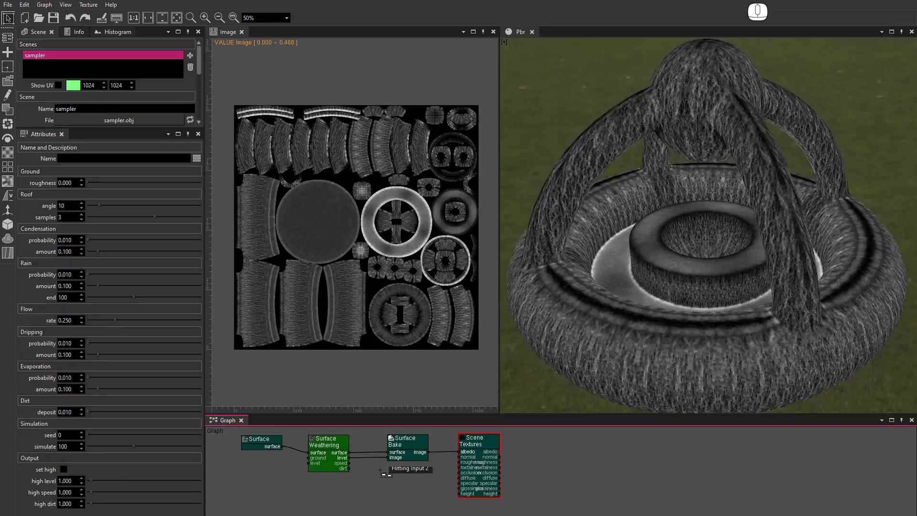
# Save the displayed level image as sampler_level
pyautogui.click(8, 6)
pyautogui.click(35, 93)
pyautogui.write('sampler_level')
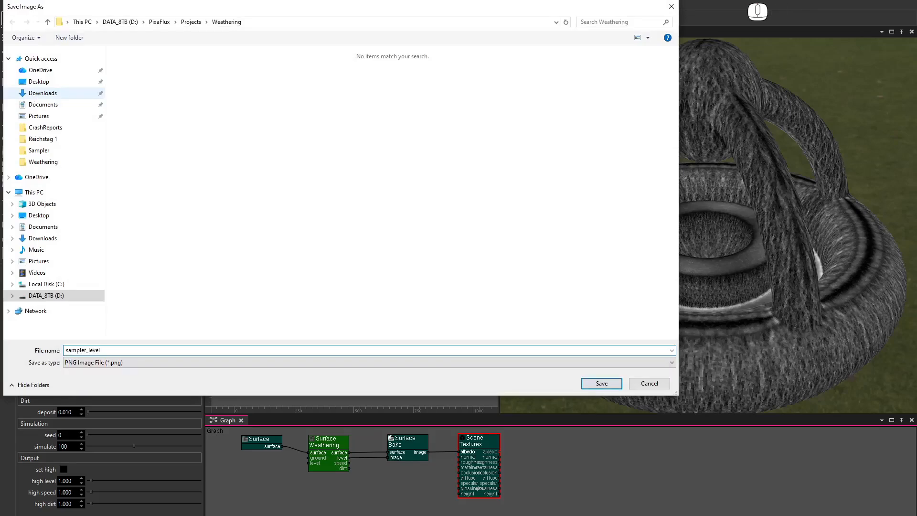
pyautogui.press('Return')
# Save the displayed speed image as sampler_speed
pyautogui.click(8, 6)
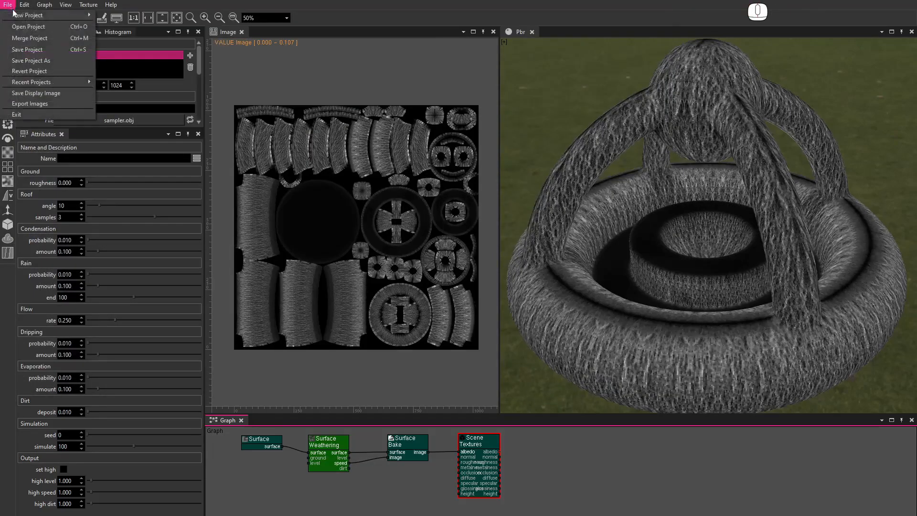
pyautogui.click(38, 94)
pyautogui.write('sampler_speed')
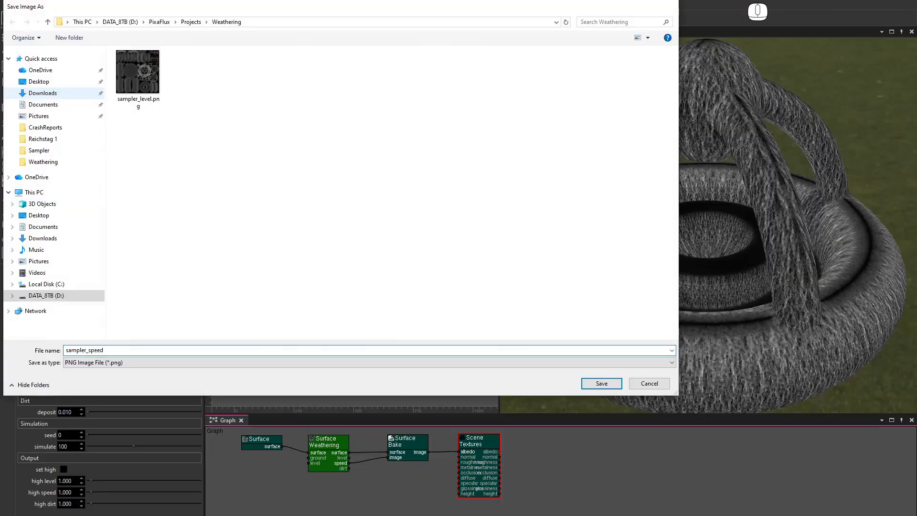
pyautogui.press('Return')
# Save the displayed dirt image as sampler_dirt
pyautogui.click(8, 4)
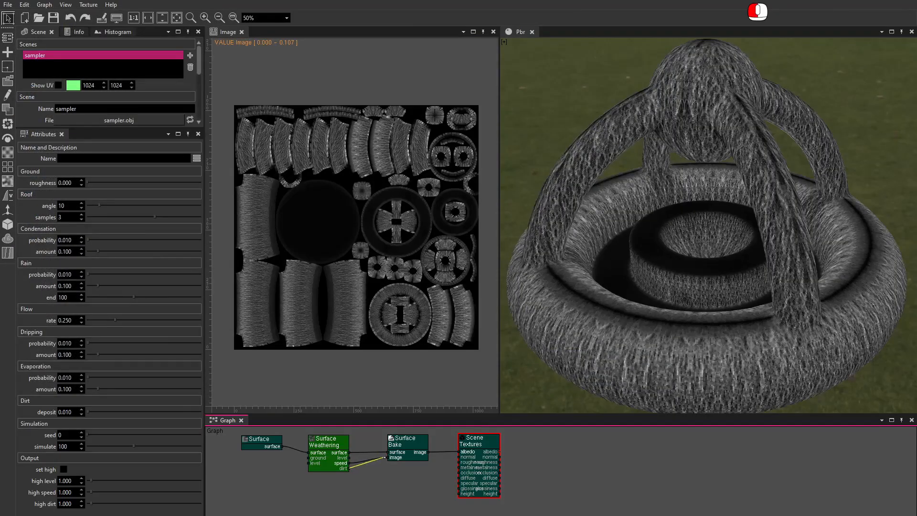
pyautogui.click(34, 93)
pyautogui.write('sampler_dirt')
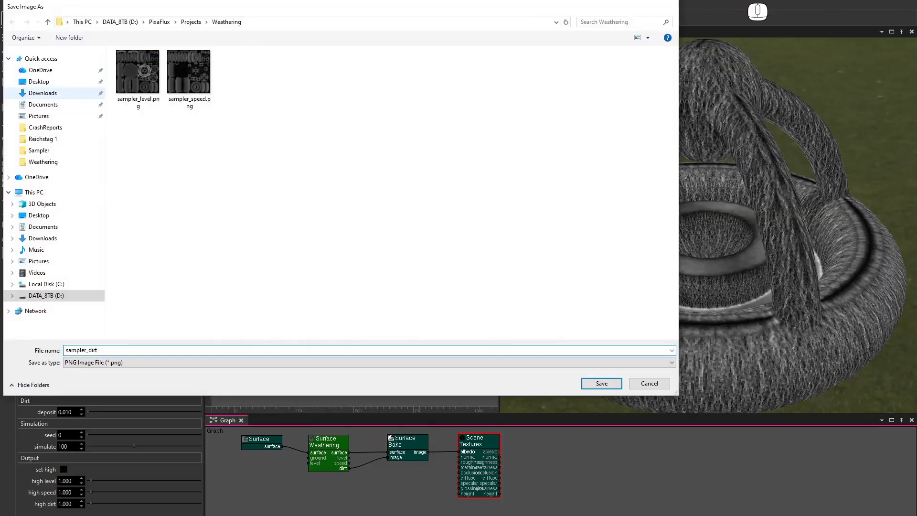
pyautogui.press('Return')
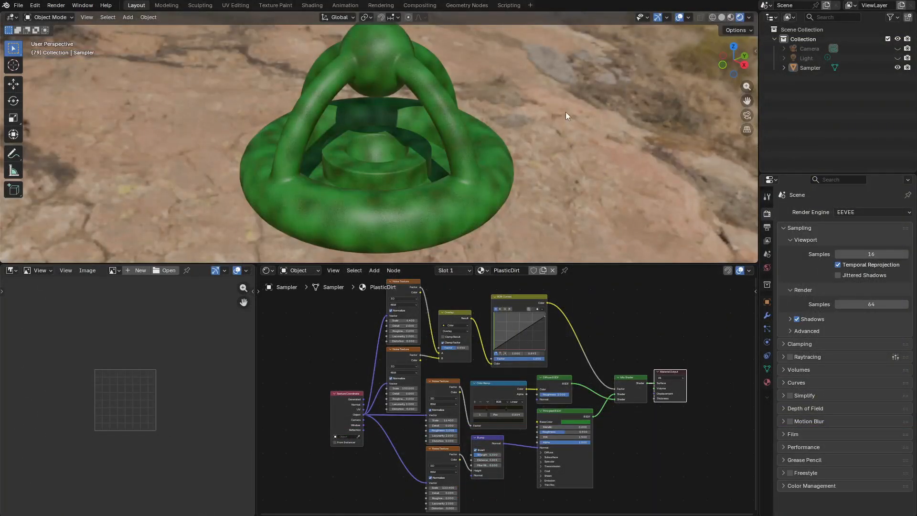
# Switch to Blender and examine the PlasticDirt material's node tree
pyautogui.hotkey('ctrl', 'space')
pyautogui.moveTo(470, 303); pyautogui.dragTo(588, 248, button='middle')
pyautogui.hotkey('ctrl', 'space')
pyautogui.hotkey('ctrl', 'space')
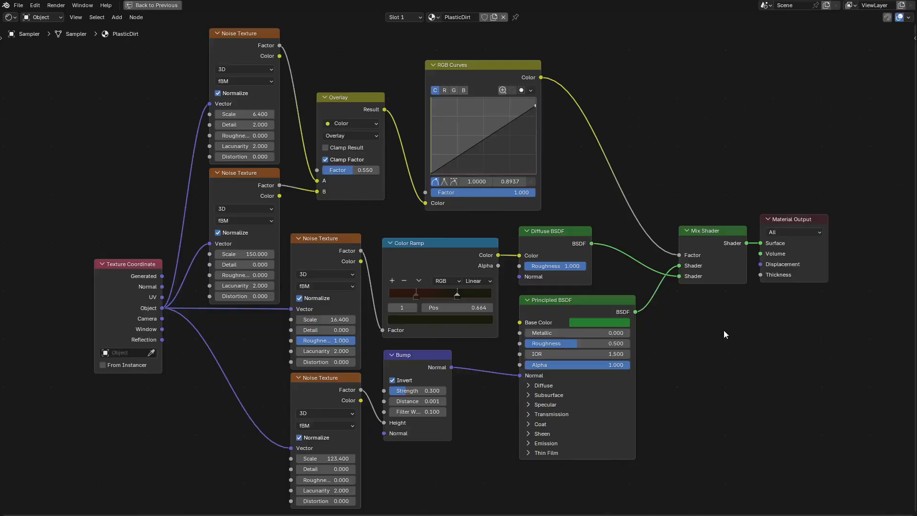
pyautogui.hotkey('ctrl', 'space')
pyautogui.moveTo(600, 328); pyautogui.dragTo(529, 331, button='middle')
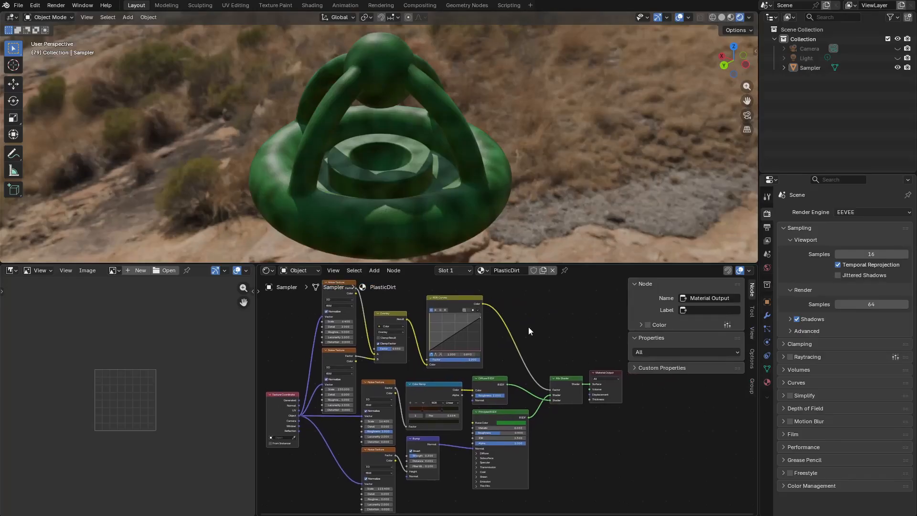
# Preview the Principled BSDF, RGB Curves and noise texture nodes' outputs in the viewport
pyautogui.keyDown('ctrl'); pyautogui.keyDown('shift'); pyautogui.click(508, 411); pyautogui.keyUp('shift'); pyautogui.keyUp('ctrl')
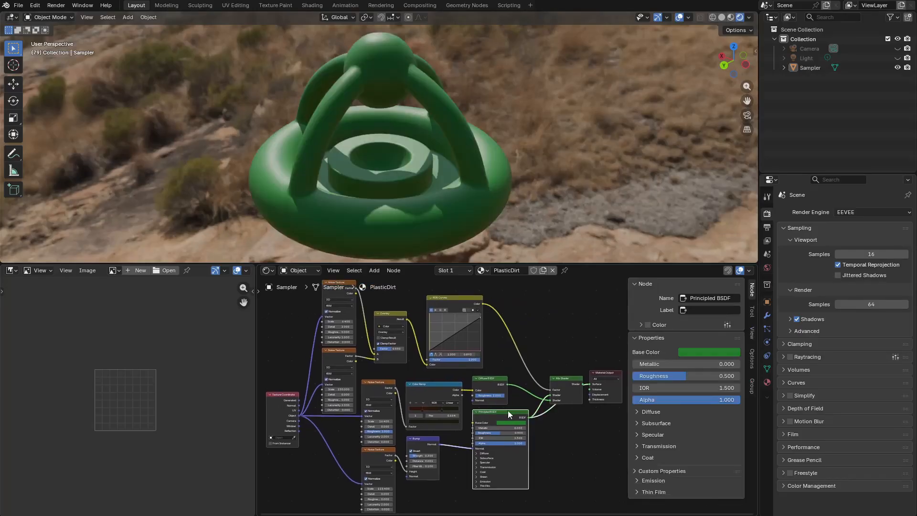
pyautogui.keyDown('ctrl'); pyautogui.keyDown('shift'); pyautogui.click(500, 382); pyautogui.keyUp('shift'); pyautogui.keyUp('ctrl')
pyautogui.moveTo(373, 202); pyautogui.dragTo(504, 197, button='middle')
pyautogui.keyDown('ctrl'); pyautogui.keyDown('shift'); pyautogui.click(455, 298); pyautogui.keyUp('shift'); pyautogui.keyUp('ctrl')
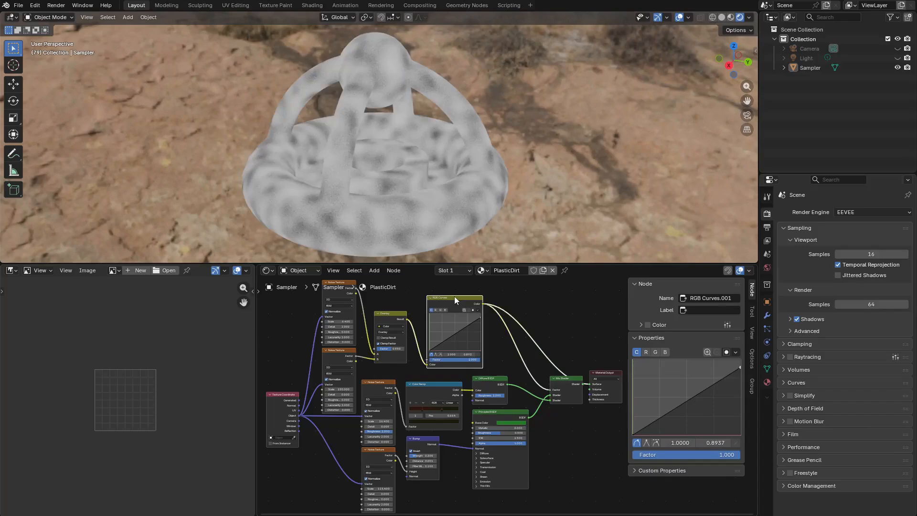
pyautogui.keyDown('ctrl'); pyautogui.keyDown('shift'); pyautogui.click(339, 350); pyautogui.keyUp('shift'); pyautogui.keyUp('ctrl')
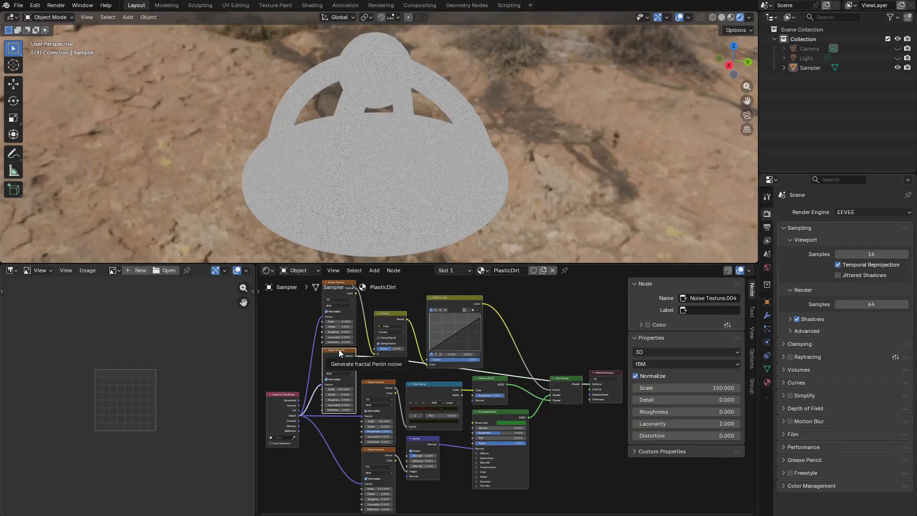
pyautogui.keyDown('ctrl'); pyautogui.keyDown('shift'); pyautogui.click(344, 294); pyautogui.keyUp('shift'); pyautogui.keyUp('ctrl')
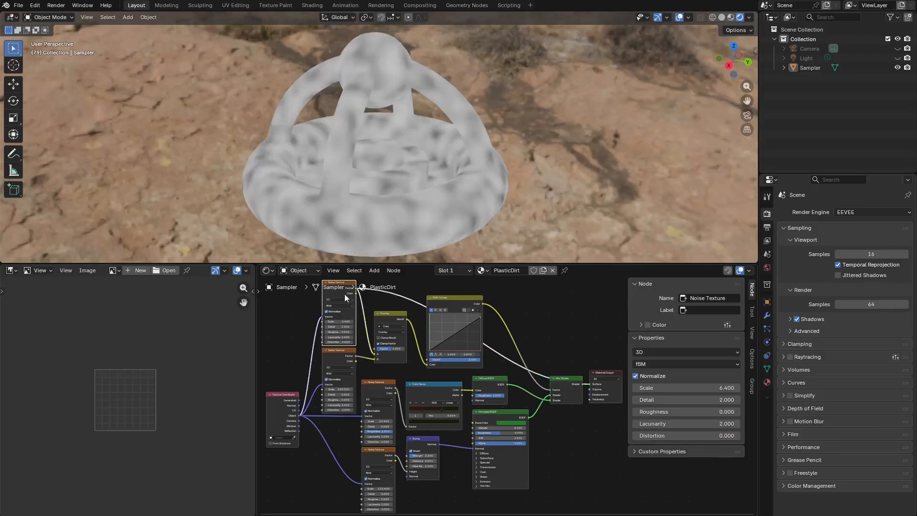
# Replace the top noise texture with an Image Texture node loading sampler_level.png
pyautogui.keyDown('ctrl'); pyautogui.keyDown('shift'); pyautogui.click(563, 378); pyautogui.keyUp('shift'); pyautogui.keyUp('ctrl')
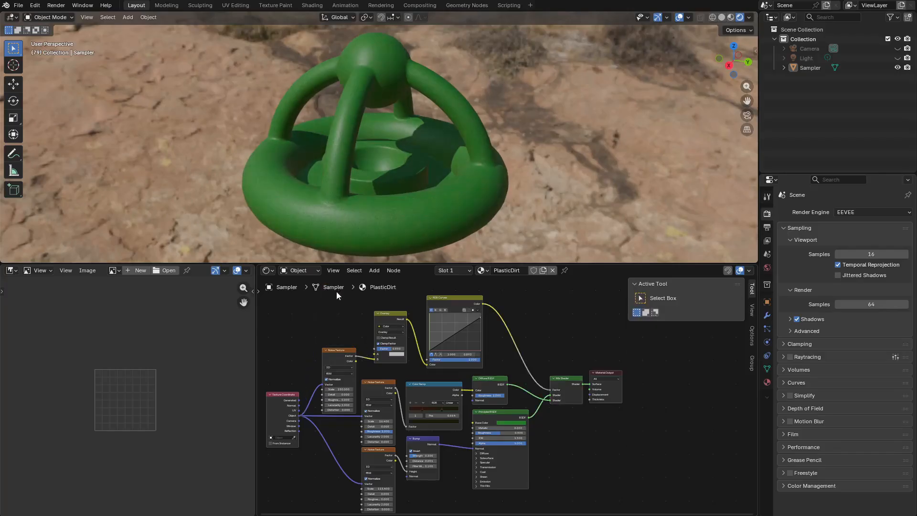
pyautogui.hotkey('shift', 'a')
pyautogui.click(305, 319)
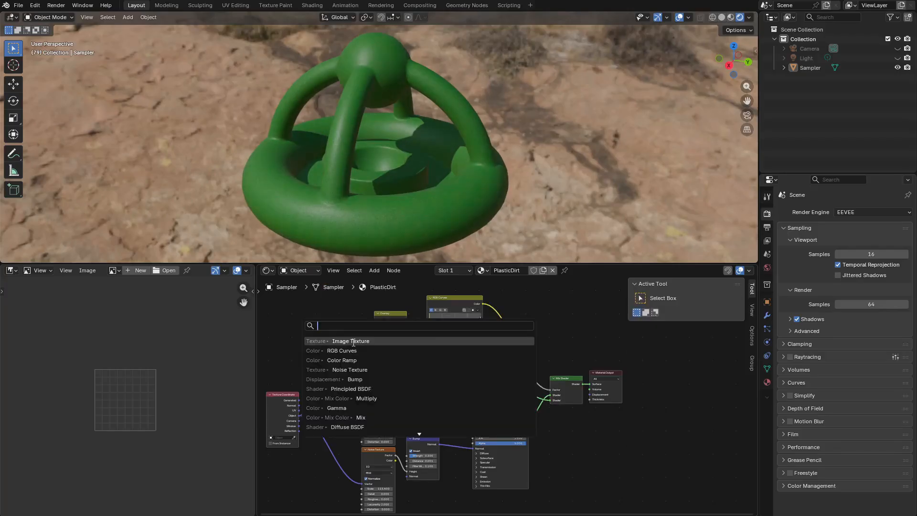
pyautogui.click(353, 342)
pyautogui.click(340, 319)
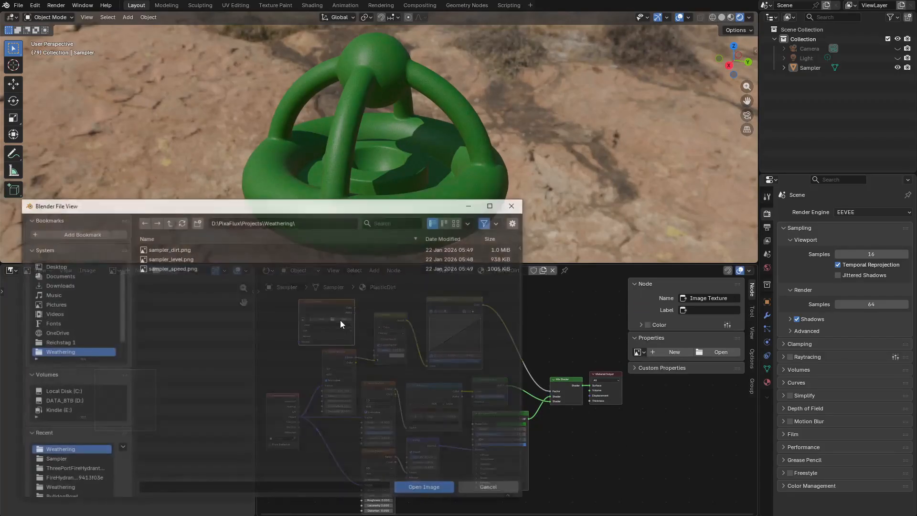
pyautogui.click(219, 259)
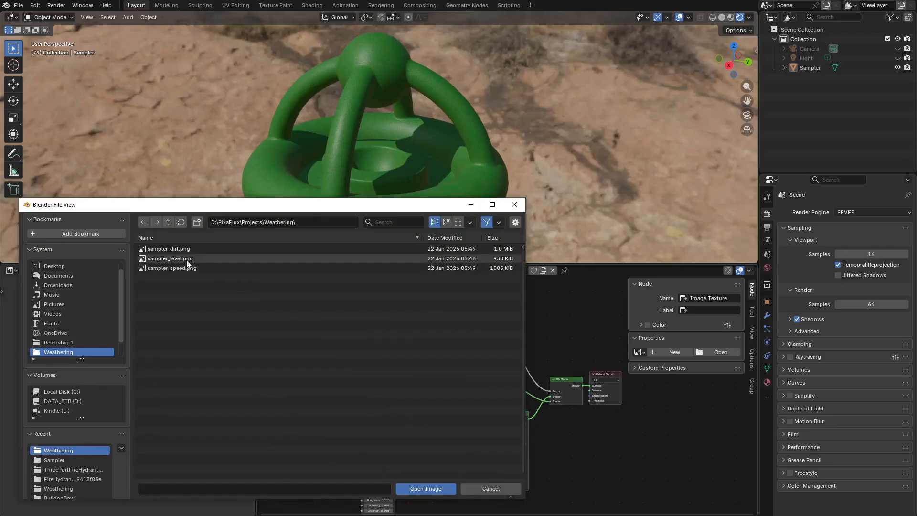
pyautogui.click(429, 488)
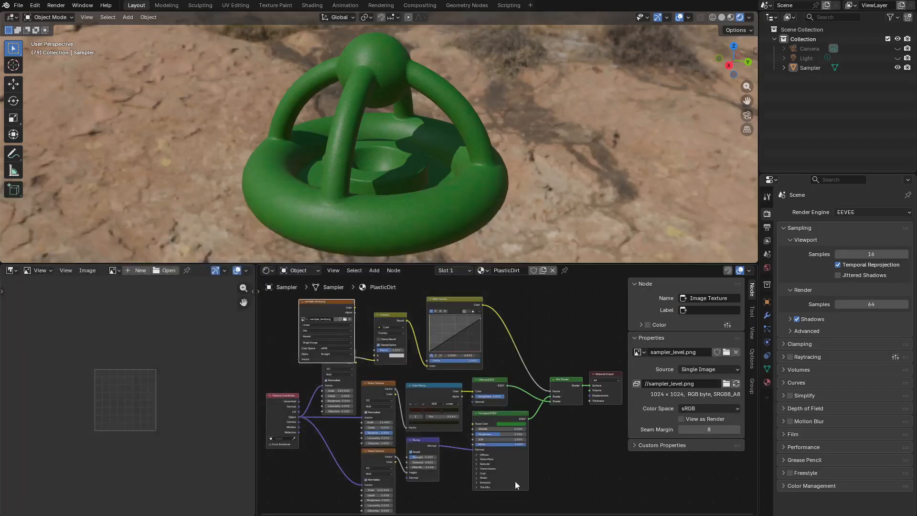
# Set the image texture's color space to Non-Color and connect its color to the Overlay node's input
pyautogui.click(718, 409)
pyautogui.click(657, 327)
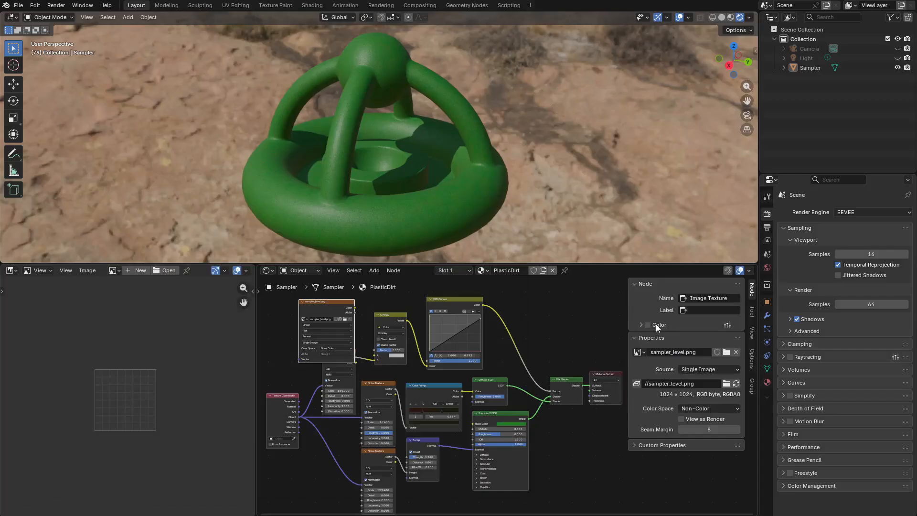
pyautogui.moveTo(368, 342); pyautogui.dragTo(374, 355)
# Add a point at about 0.28, 0.41 to the RGB Curves node's curve and inspect the model
pyautogui.click(430, 306)
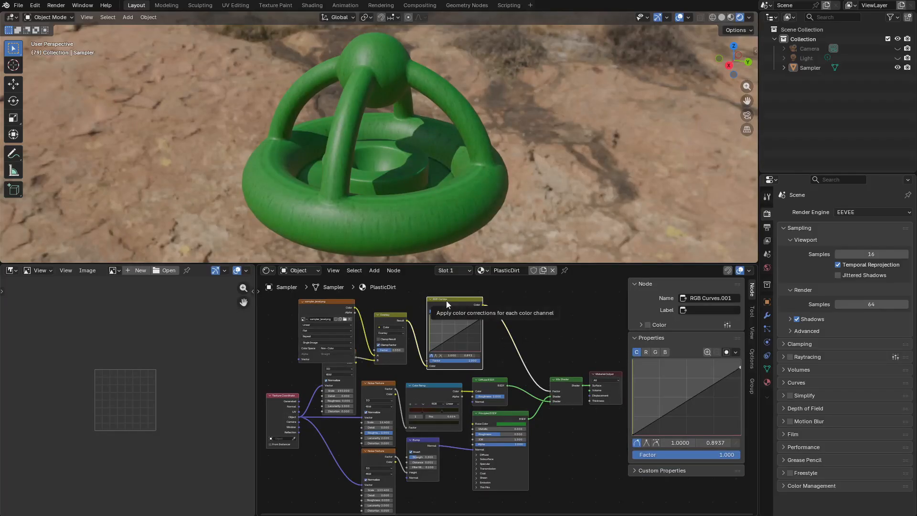
pyautogui.moveTo(667, 412); pyautogui.dragTo(663, 405)
pyautogui.moveTo(708, 382); pyautogui.dragTo(708, 377)
pyautogui.moveTo(740, 367); pyautogui.dragTo(739, 359)
pyautogui.click(707, 378)
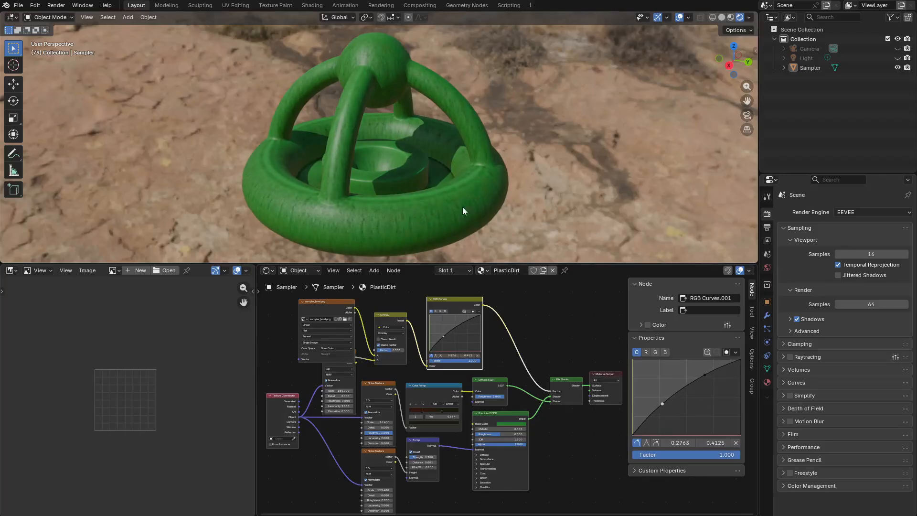
pyautogui.hotkey('ctrl', 'space')
pyautogui.moveTo(517, 356); pyautogui.dragTo(411, 374, button='middle')
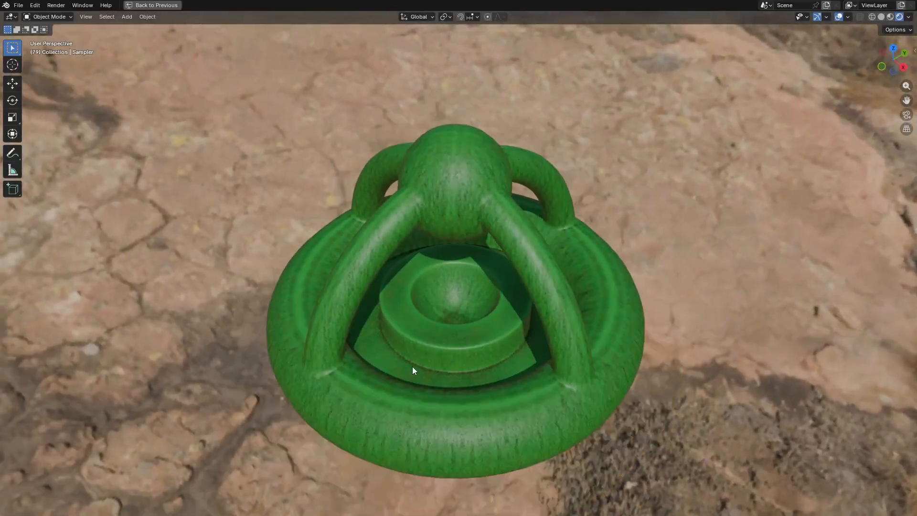
pyautogui.hotkey('ctrl', 'space')
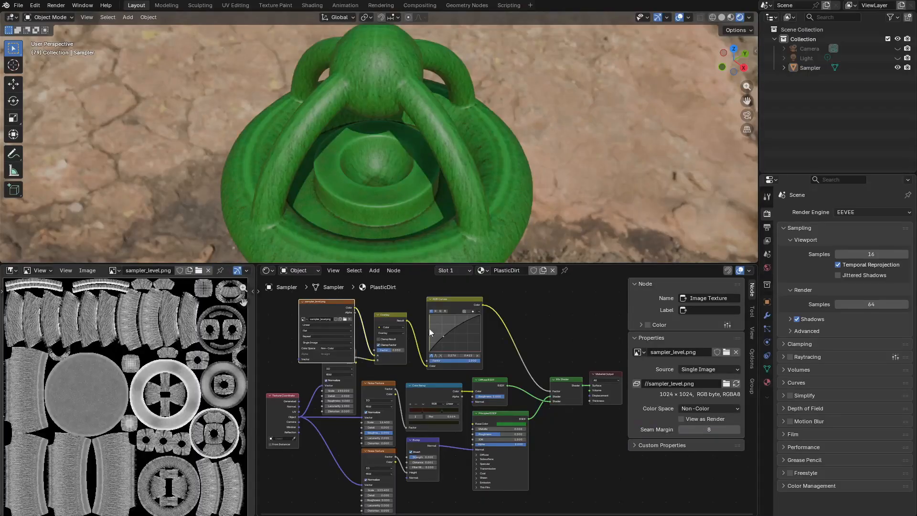
# Swap the image texture to sampler_dirt.png in Non-Color space and inspect the model
pyautogui.click(725, 351)
pyautogui.click(177, 249)
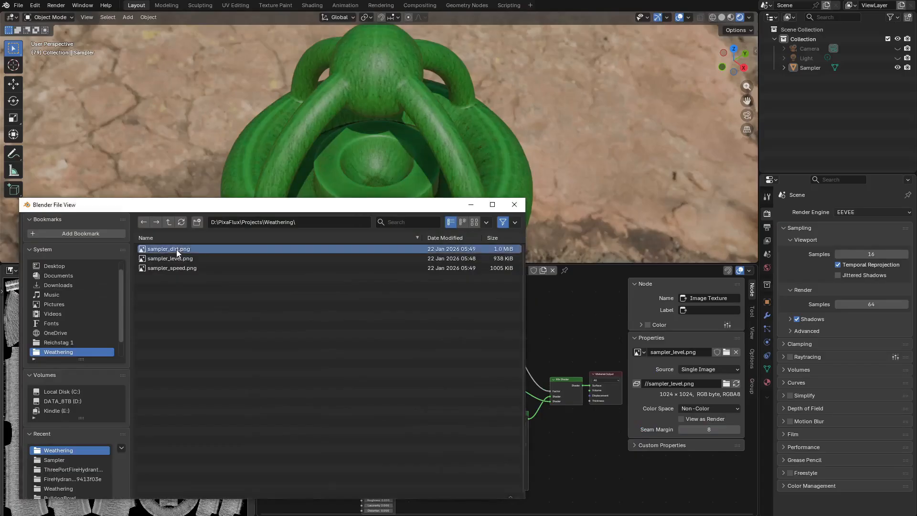
pyautogui.doubleClick(176, 250)
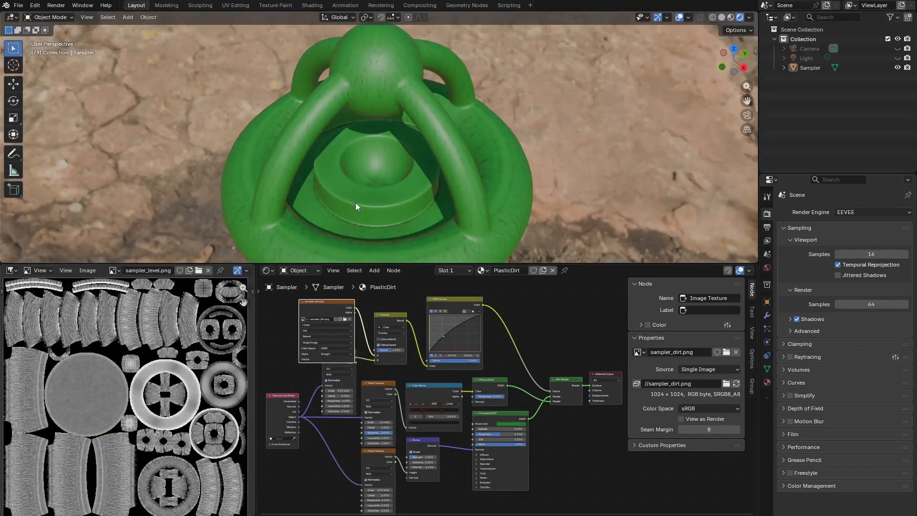
pyautogui.click(709, 408)
pyautogui.click(668, 356)
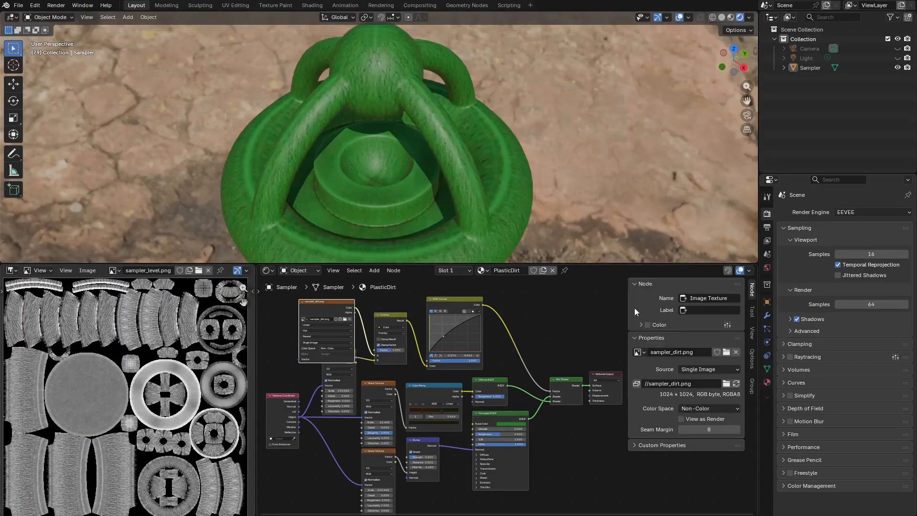
pyautogui.hotkey('ctrl', 'space')
pyautogui.moveTo(502, 351); pyautogui.dragTo(88, 358, button='middle')
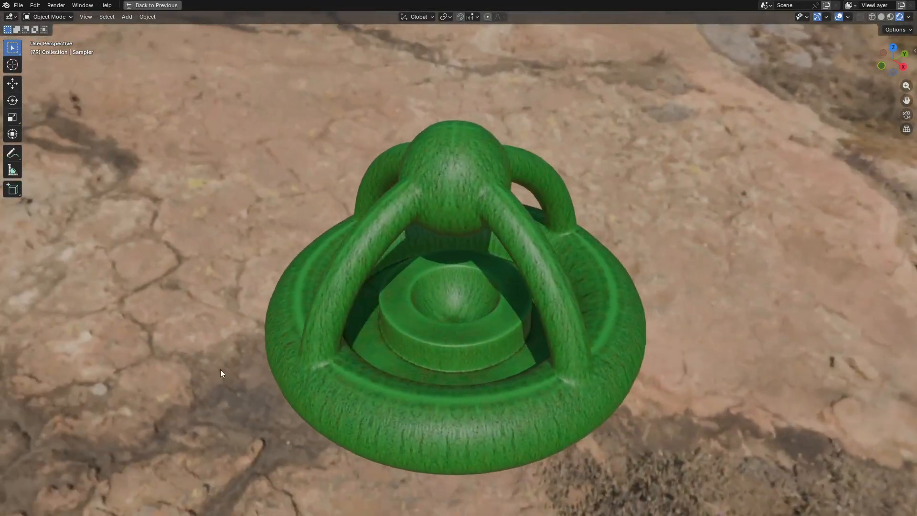
pyautogui.scroll(3, 407, 396)
pyautogui.moveTo(407, 396); pyautogui.dragTo(471, 350, button='middle')
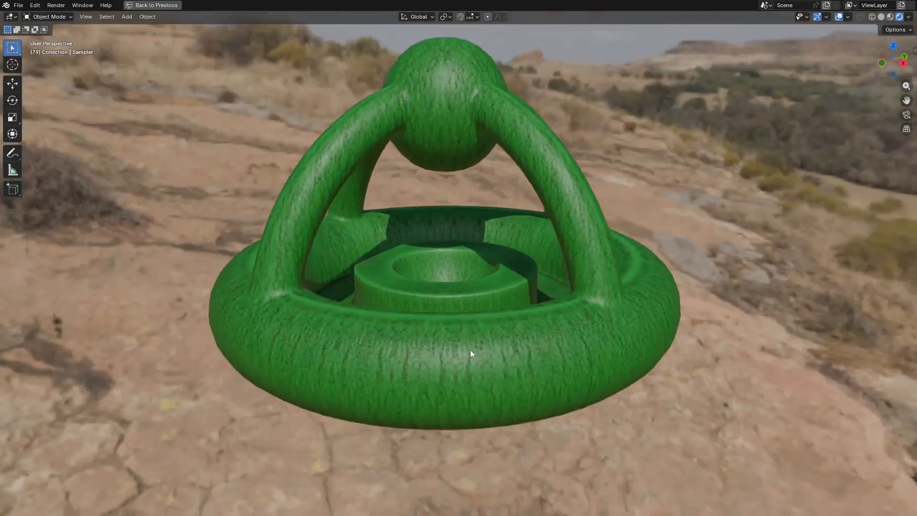
pyautogui.hotkey('ctrl', 'space')
pyautogui.moveTo(395, 166); pyautogui.dragTo(489, 252, button='middle')
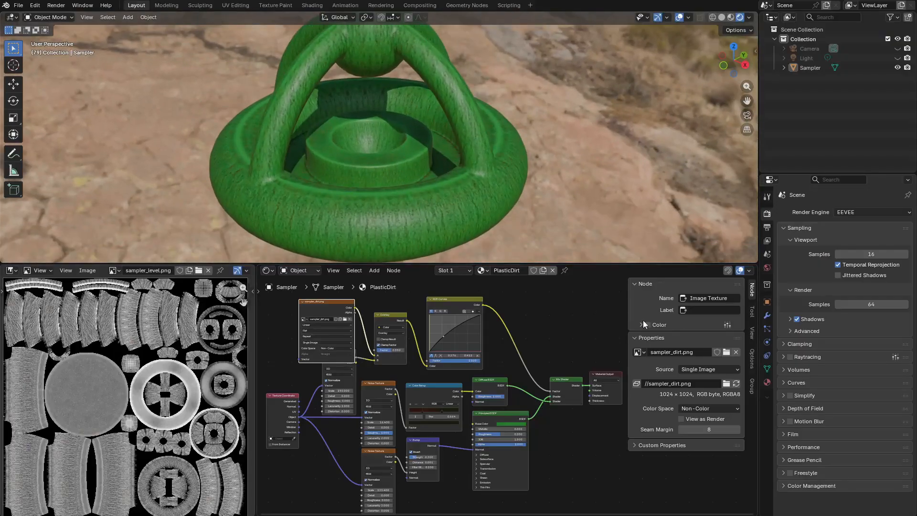
# Swap the image texture to sampler_speed.png in Non-Color space and inspect the model
pyautogui.click(726, 352)
pyautogui.click(174, 268)
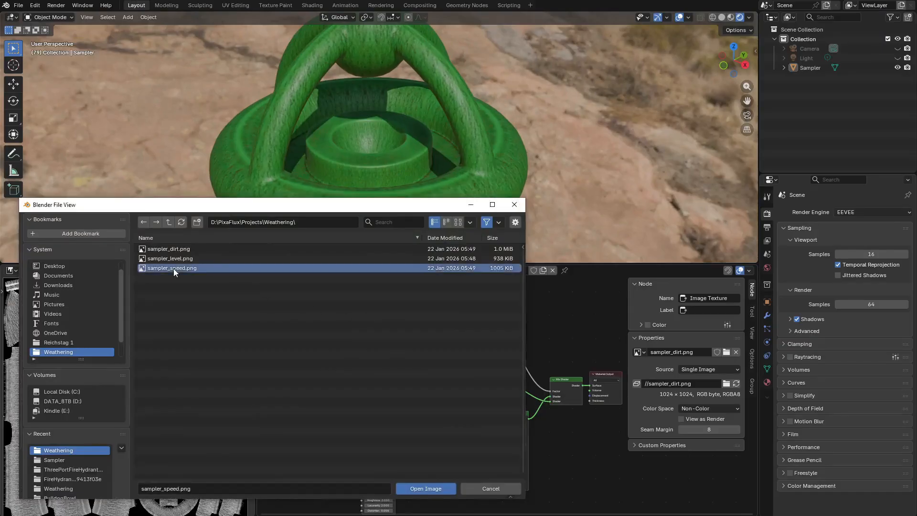
pyautogui.doubleClick(173, 268)
pyautogui.click(712, 407)
pyautogui.click(668, 323)
pyautogui.hotkey('ctrl', 'space')
pyautogui.moveTo(543, 262); pyautogui.dragTo(526, 354, button='middle')
pyautogui.hotkey('ctrl', 'space')
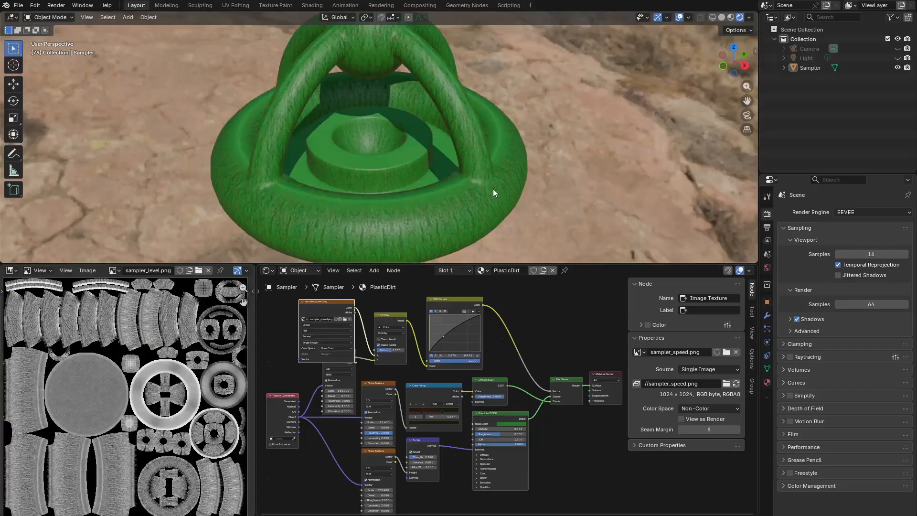
pyautogui.keyDown('shift'); pyautogui.moveTo(392, 151); pyautogui.dragTo(393, 162, button='middle'); pyautogui.keyUp('shift')
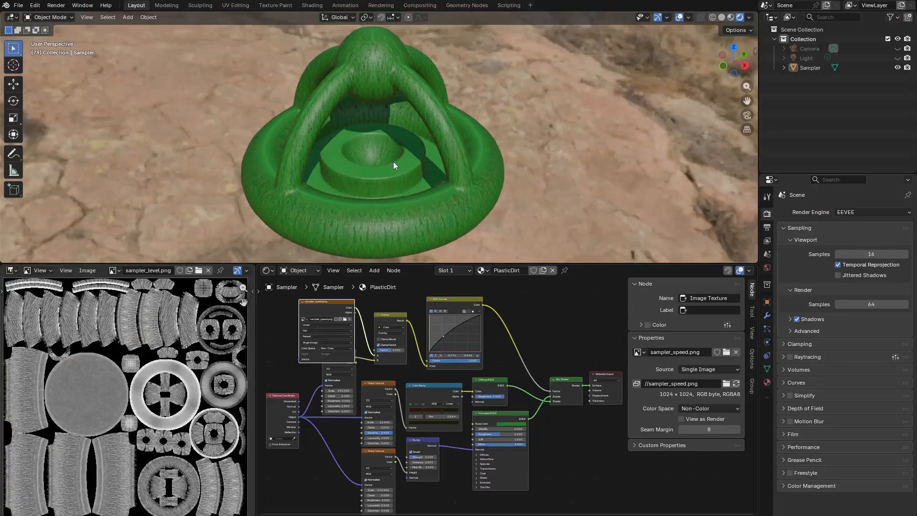